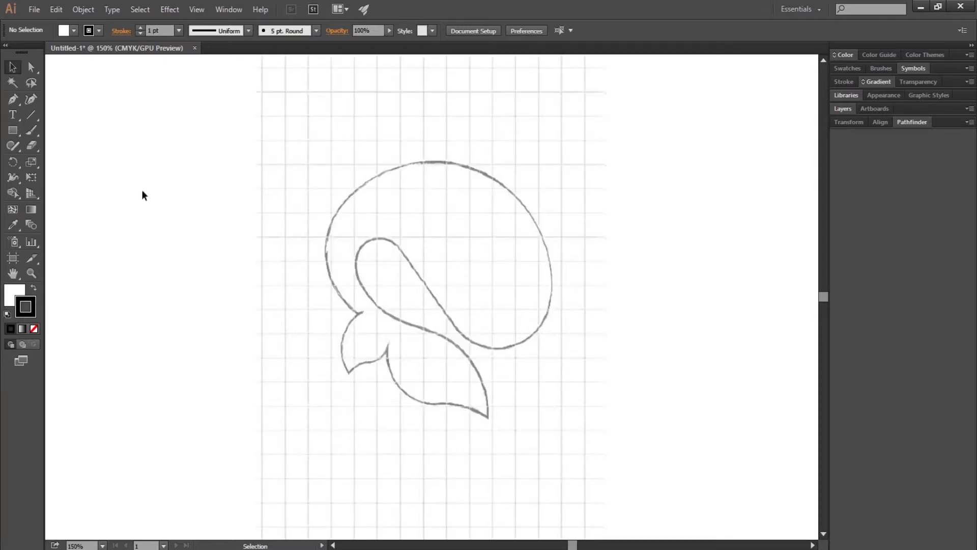
Draw a large unfilled circle centred over the sketched head.
{"action": "left_click_drag", "start_coordinate": [14, 134], "coordinate": [72, 158]}
{"action": "left_click_drag", "start_coordinate": [432, 284], "coordinate": [551, 386]}
{"action": "key", "text": "slash"}
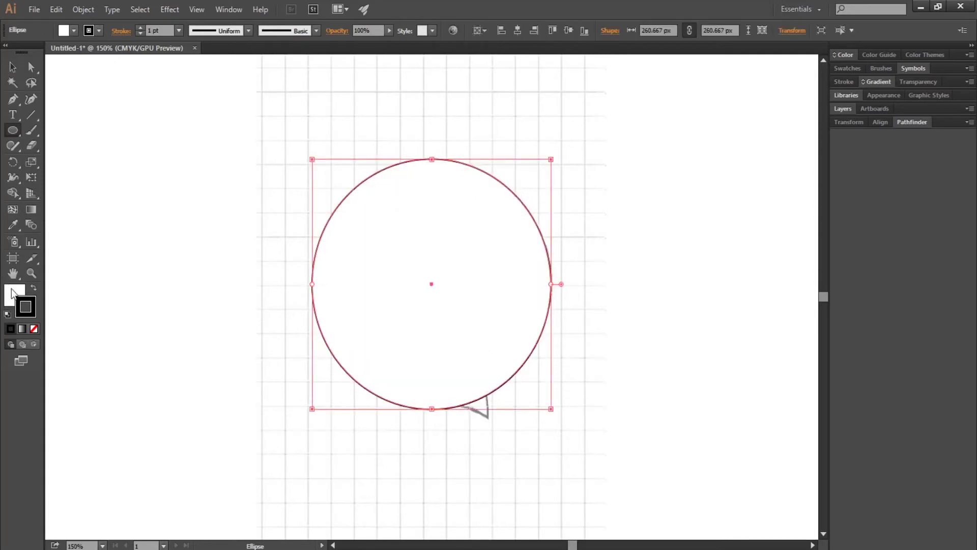
{"action": "left_click_drag", "start_coordinate": [431, 286], "coordinate": [431, 289]}
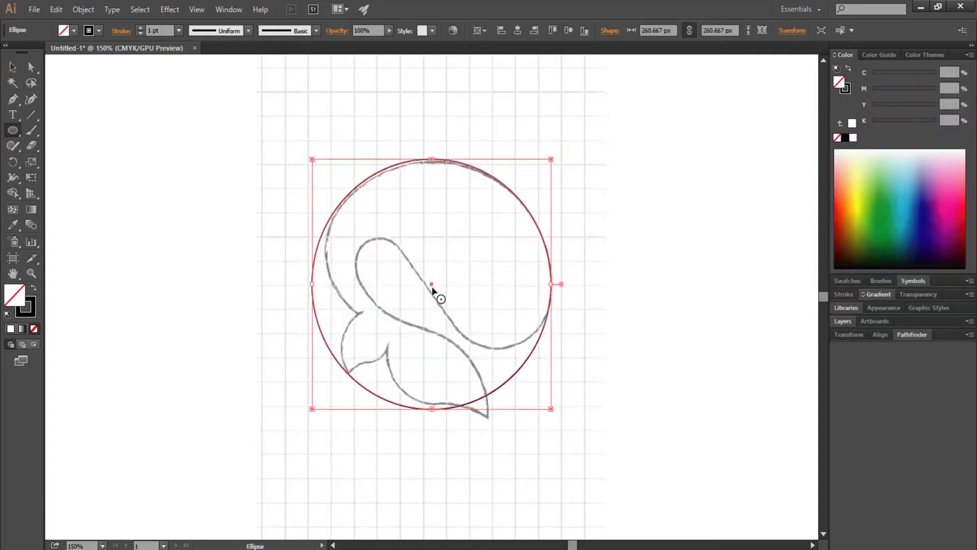
{"action": "left_click", "coordinate": [431, 289]}
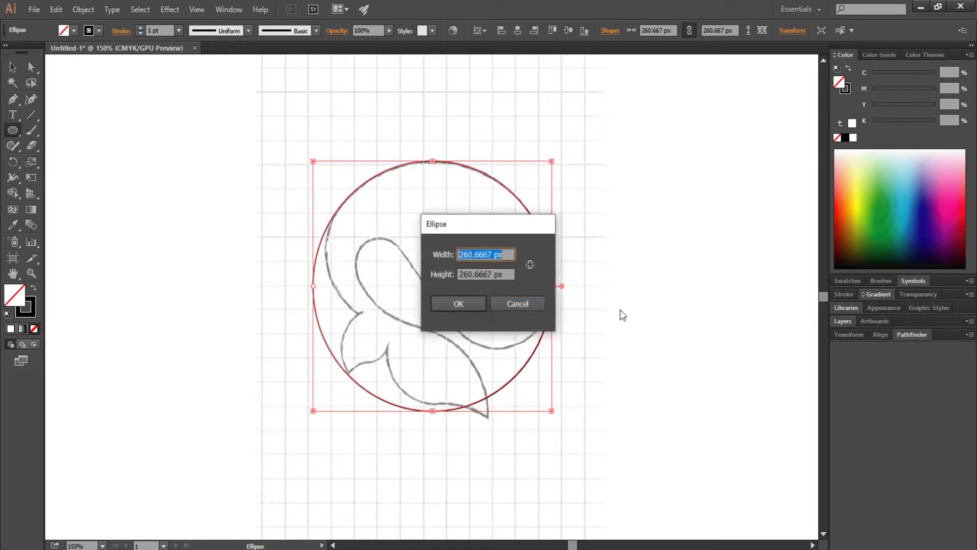
{"action": "key", "text": "Escape"}
{"action": "key", "text": "v"}
{"action": "left_click", "coordinate": [427, 336]}
{"action": "left_click", "coordinate": [505, 381]}
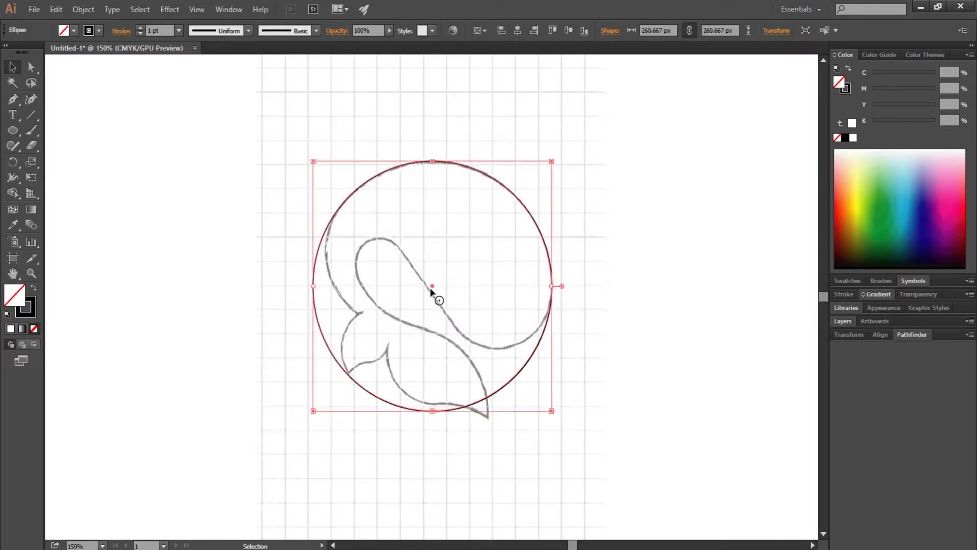
Draw a smaller circle, then enlarge and nudge it over the sketched tail.
{"action": "left_click", "coordinate": [263, 254]}
{"action": "key", "text": "l"}
{"action": "left_click_drag", "start_coordinate": [248, 211], "coordinate": [362, 329]}
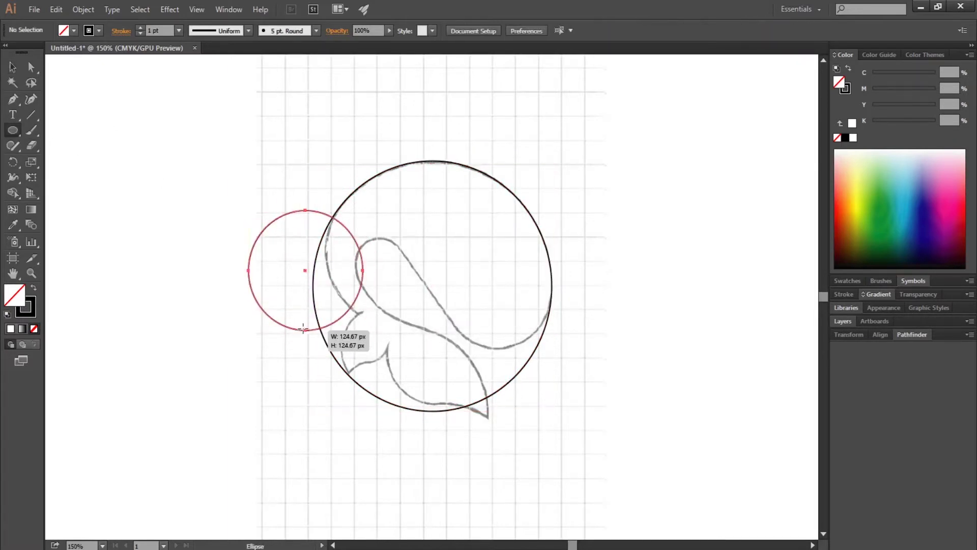
{"action": "left_click_drag", "start_coordinate": [307, 276], "coordinate": [418, 395]}
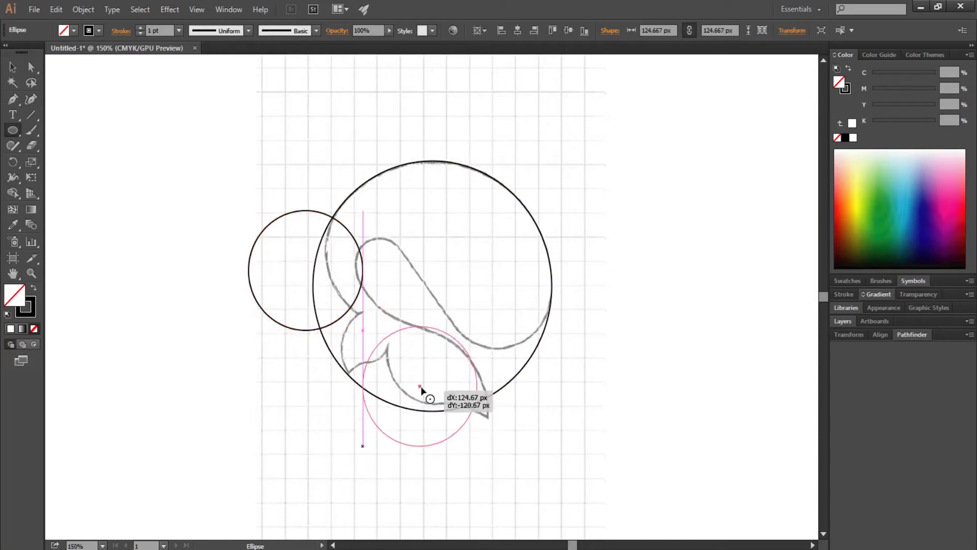
{"action": "left_click_drag", "start_coordinate": [472, 450], "coordinate": [490, 464]}
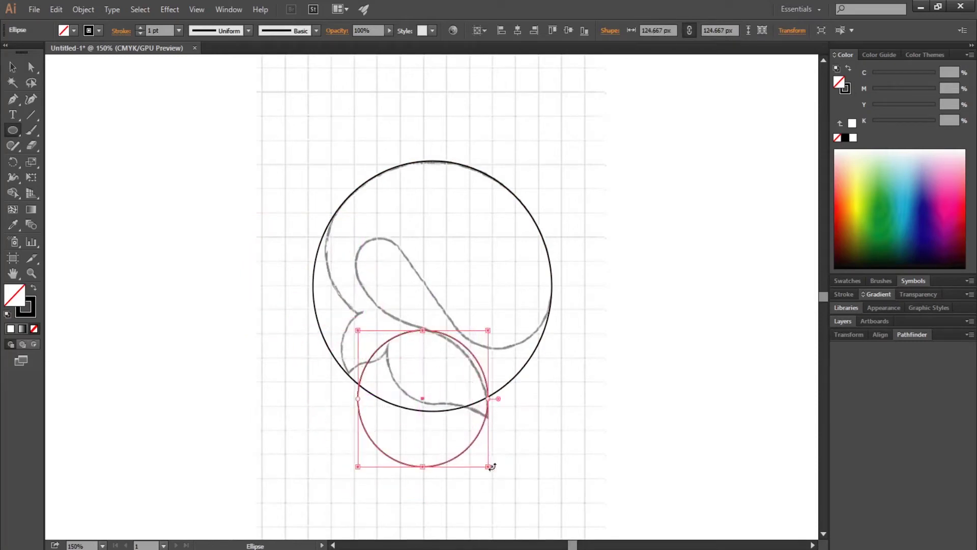
{"action": "left_click_drag", "start_coordinate": [423, 399], "coordinate": [416, 400]}
{"action": "left_click_drag", "start_coordinate": [483, 467], "coordinate": [498, 489]}
{"action": "key", "text": "Left"}
{"action": "key", "text": "Left"}
{"action": "key", "text": "Left"}
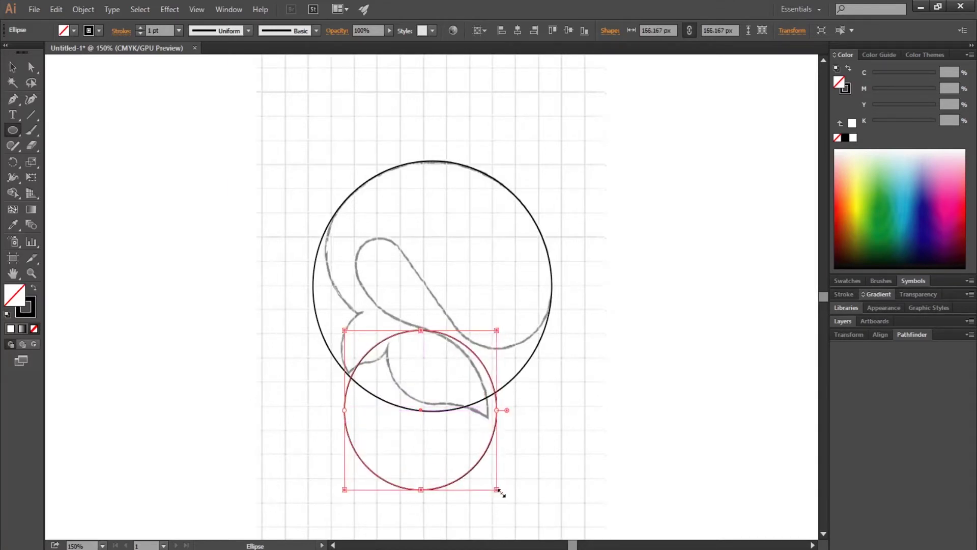
{"action": "key", "text": "Left"}
{"action": "key", "text": "Left"}
{"action": "key", "text": "Left"}
{"action": "key", "text": "Left"}
{"action": "key", "text": "Left"}
{"action": "key", "text": "Left"}
{"action": "key", "text": "Left"}
{"action": "key", "text": "Left"}
{"action": "key", "text": "Left"}
{"action": "key", "text": "v"}
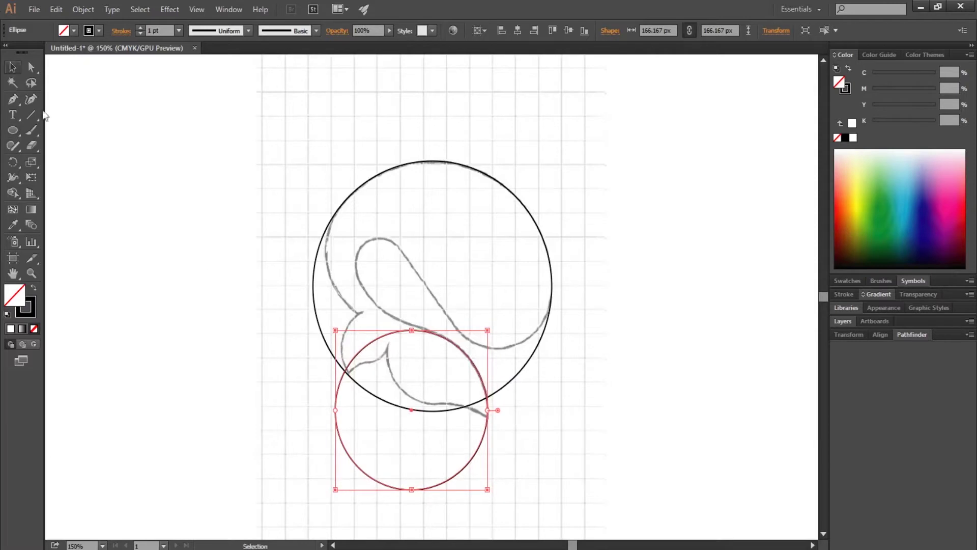
{"action": "key", "text": "ctrl+shift+a"}
{"action": "key", "text": "backslash"}
Draw a diagonal line across both circles and a small 54 px circle inside the large one.
{"action": "left_click_drag", "start_coordinate": [350, 180], "coordinate": [535, 439]}
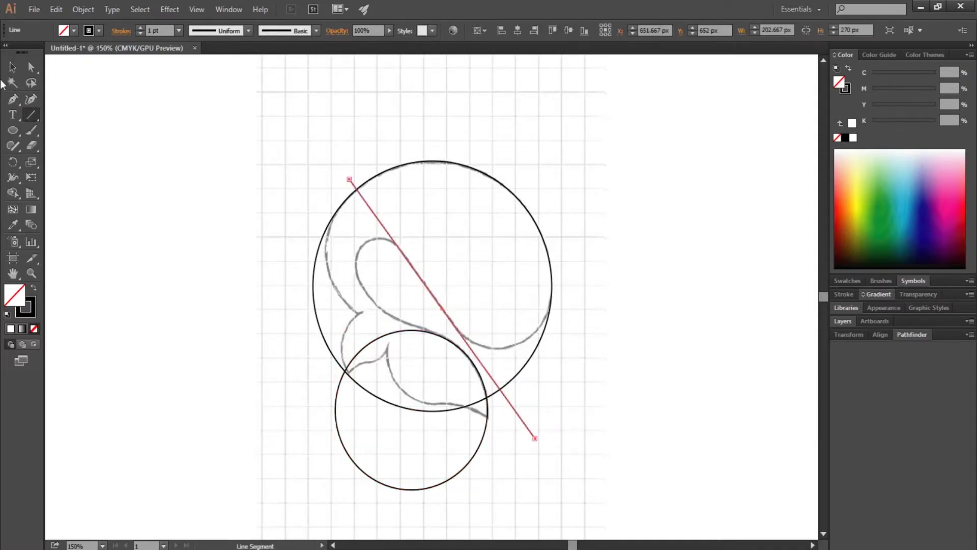
{"action": "left_click", "coordinate": [13, 130]}
{"action": "mouse_move", "coordinate": [376, 265]}
{"action": "left_mouse_down"}
{"action": "mouse_move", "coordinate": [391, 295]}
{"action": "mouse_move", "coordinate": [382, 269]}
{"action": "left_mouse_up"}
In Outline mode, zoom in and move the small circle against the diagonal line.
{"action": "key", "text": "ctrl+y"}
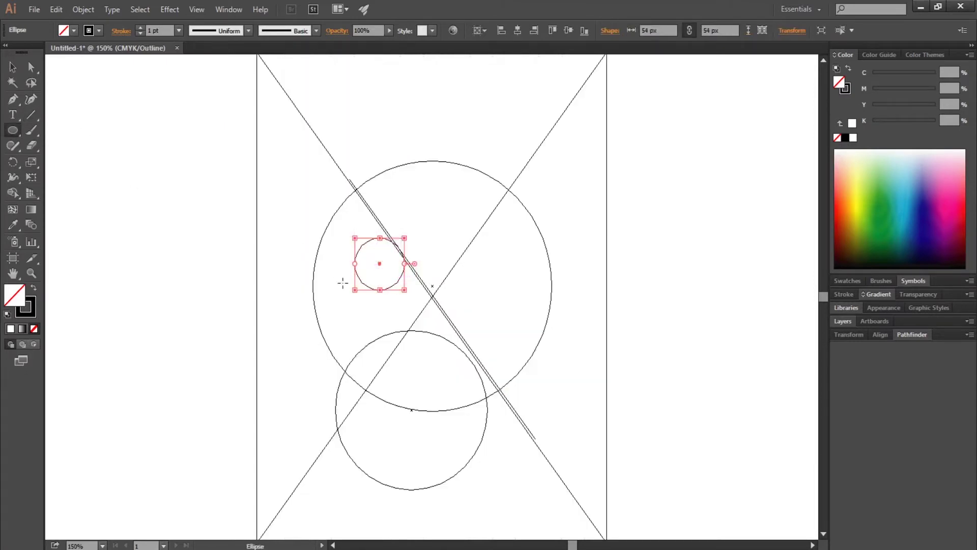
{"action": "key", "text": "v"}
{"action": "left_click", "coordinate": [361, 294]}
{"action": "key", "text": "ctrl+equal"}
{"action": "key", "text": "ctrl+equal"}
{"action": "key", "text": "ctrl+equal"}
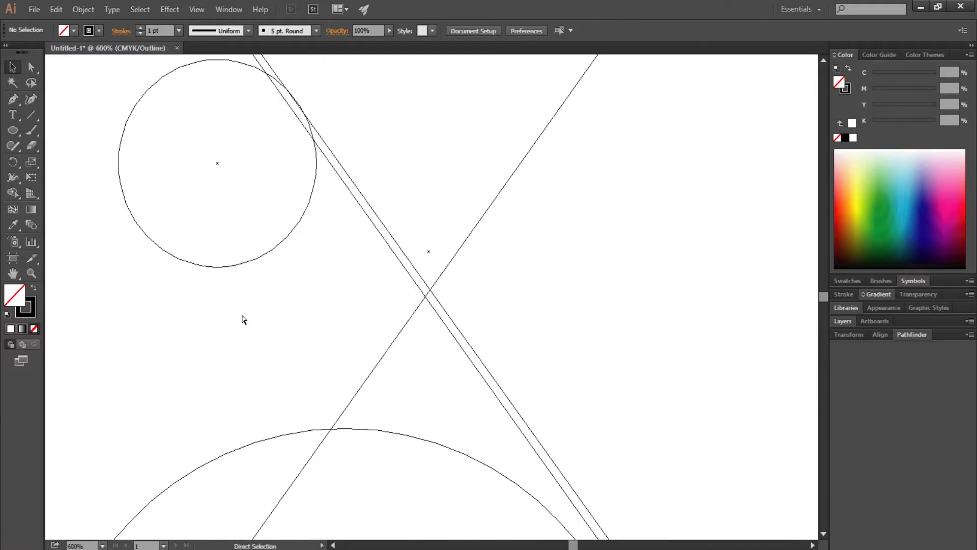
{"action": "scroll", "coordinate": [303, 399], "scroll_direction": "up", "scroll_amount": 1}
{"action": "left_click", "coordinate": [333, 545]}
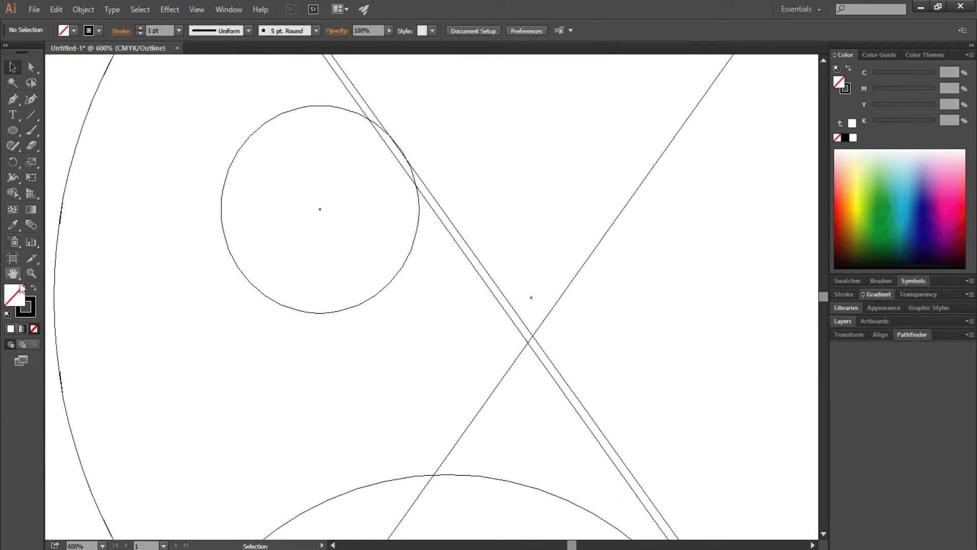
{"action": "key", "text": "z"}
{"action": "left_click_drag", "start_coordinate": [375, 130], "coordinate": [408, 169]}
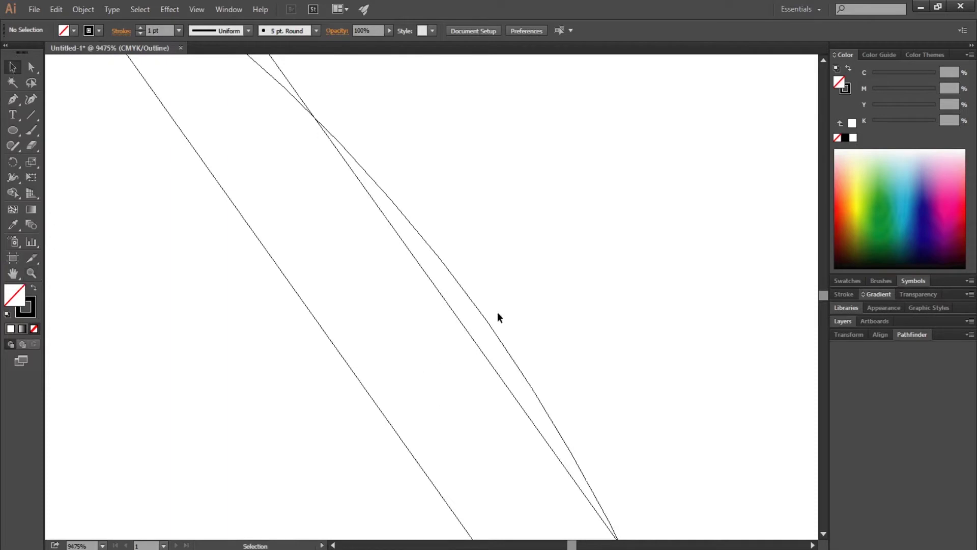
{"action": "mouse_move", "coordinate": [498, 313]}
{"action": "left_mouse_down"}
{"action": "mouse_move", "coordinate": [464, 334]}
{"action": "mouse_move", "coordinate": [472, 339]}
{"action": "left_mouse_up"}
Zoom far in, snap the circle's edge exactly onto the line, then return to Preview.
{"action": "left_click", "coordinate": [32, 273]}
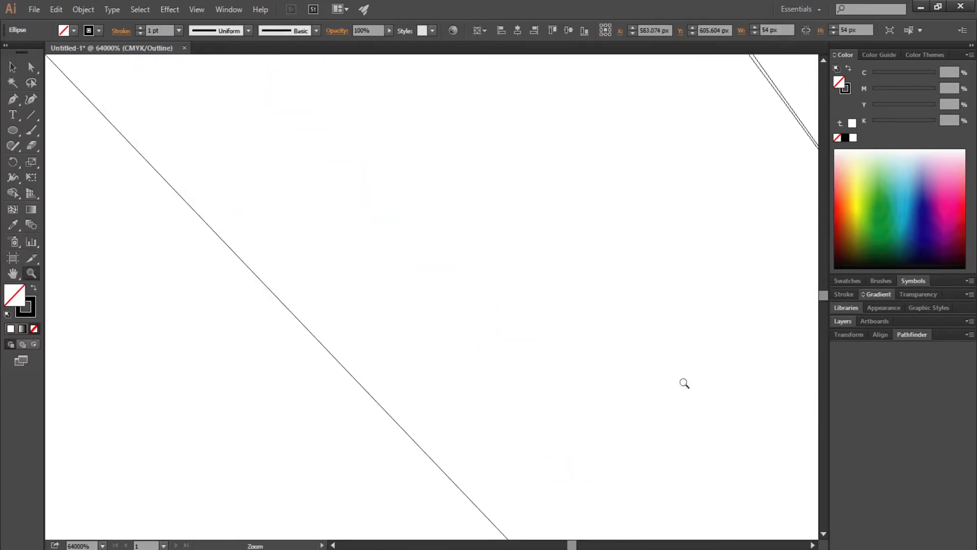
{"action": "left_click", "coordinate": [812, 545]}
{"action": "left_click", "coordinate": [335, 545]}
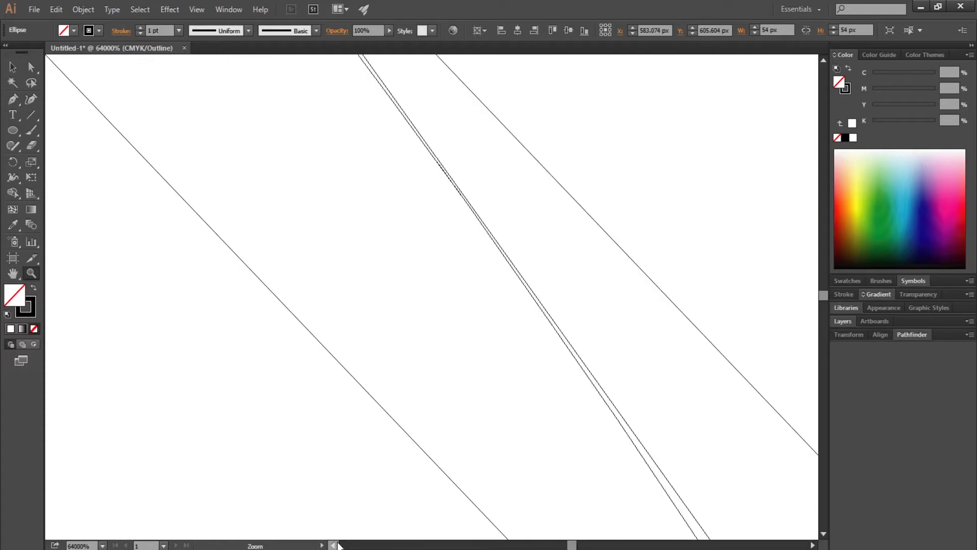
{"action": "key", "text": "v"}
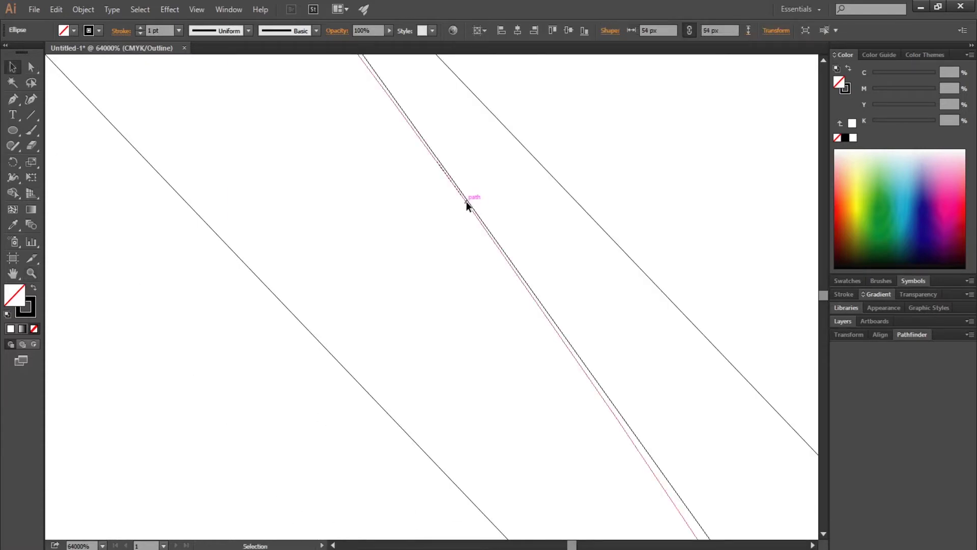
{"action": "left_click_drag", "start_coordinate": [468, 203], "coordinate": [478, 226]}
{"action": "left_click", "coordinate": [473, 249]}
{"action": "scroll", "coordinate": [449, 254], "scroll_direction": "down", "scroll_amount": 3}
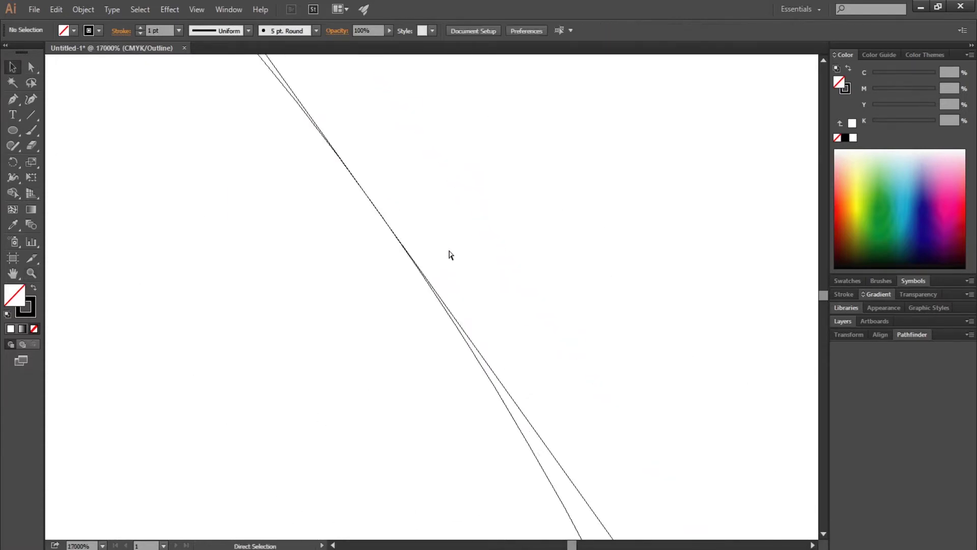
{"action": "scroll", "coordinate": [449, 254], "scroll_direction": "down", "scroll_amount": 3}
{"action": "scroll", "coordinate": [449, 255], "scroll_direction": "down", "scroll_amount": 3}
{"action": "scroll", "coordinate": [449, 254], "scroll_direction": "down", "scroll_amount": 3}
{"action": "key", "text": "ctrl+y"}
{"action": "scroll", "coordinate": [458, 253], "scroll_direction": "down", "scroll_amount": 4}
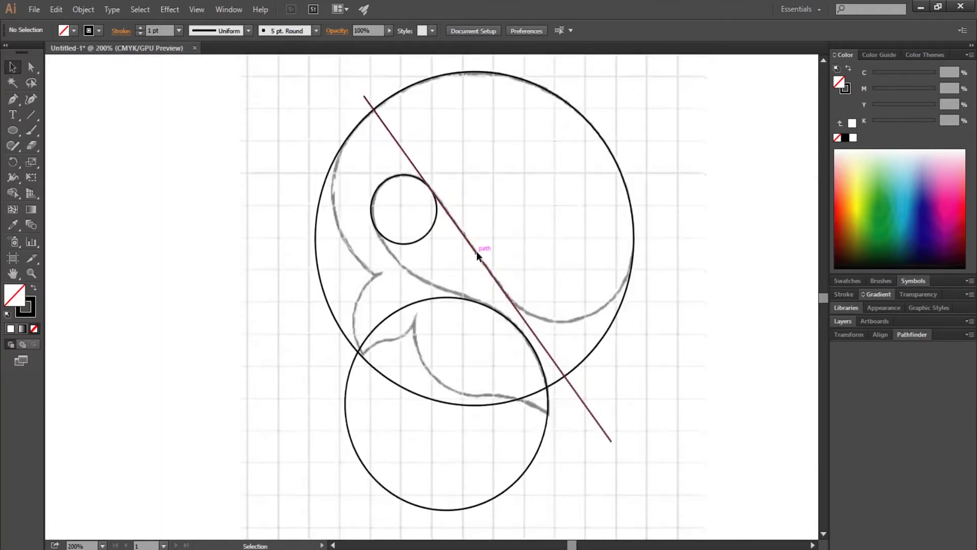
Draw a medium circle inside the large one and move it up toward the head's top.
{"action": "left_click", "coordinate": [13, 130]}
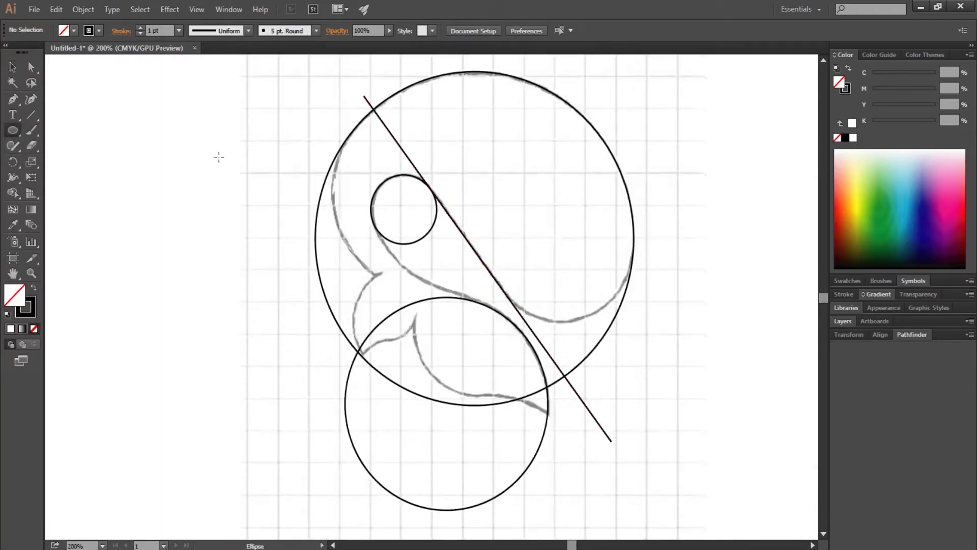
{"action": "left_click_drag", "start_coordinate": [366, 139], "coordinate": [570, 352]}
{"action": "left_click_drag", "start_coordinate": [469, 250], "coordinate": [468, 185]}
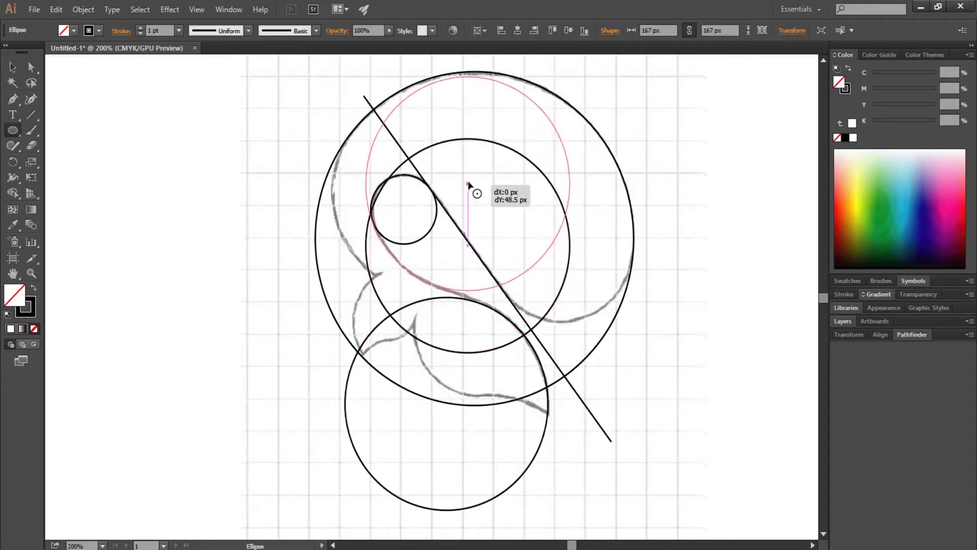
{"action": "key", "text": "v"}
{"action": "left_click", "coordinate": [155, 200]}
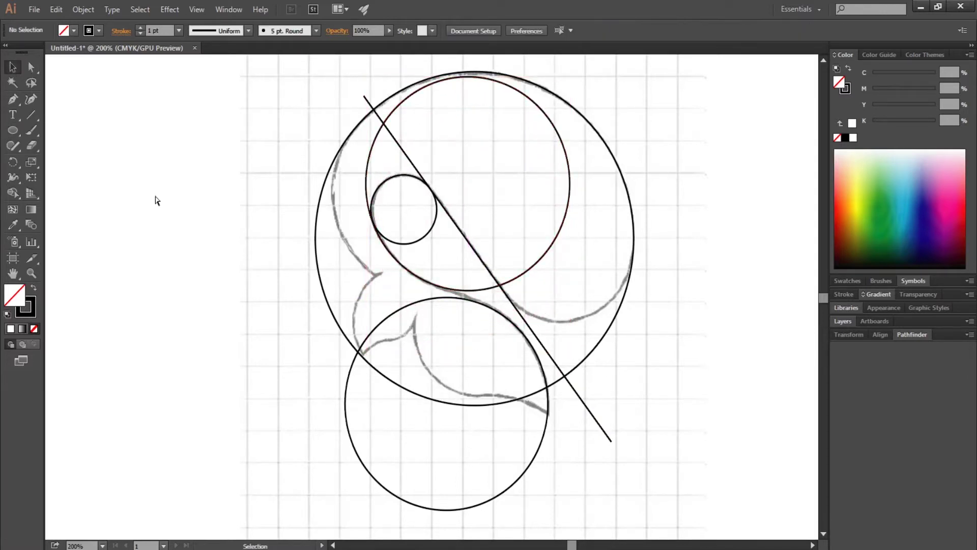
In Outline mode, align the new circle's edge with the neighbouring curve, then return to Preview.
{"action": "key", "text": "ctrl+y"}
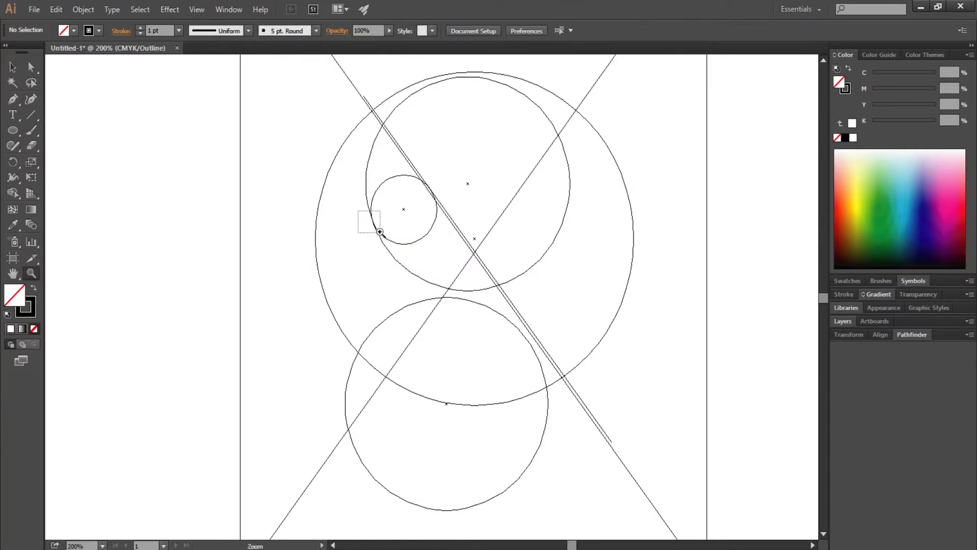
{"action": "left_click_drag", "start_coordinate": [380, 231], "coordinate": [380, 232]}
{"action": "key", "text": "v"}
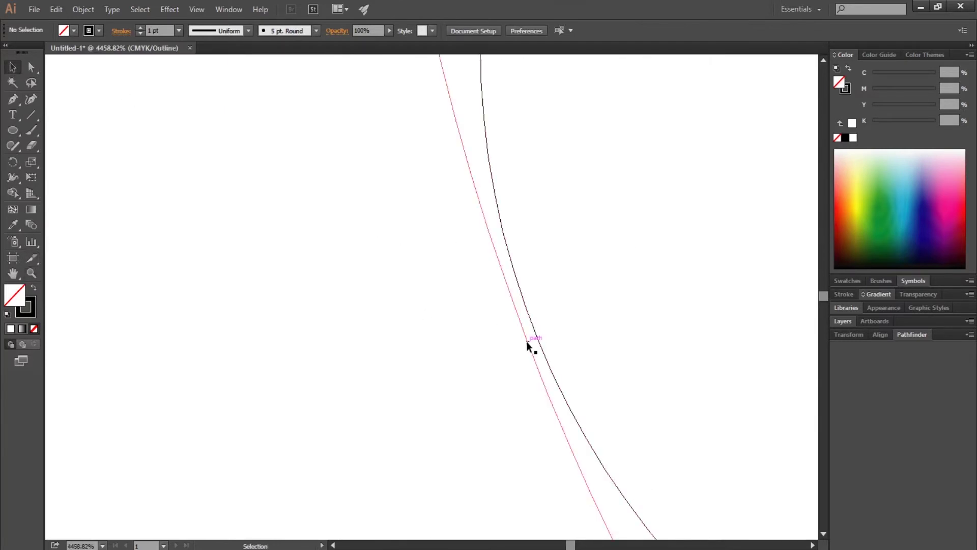
{"action": "left_click_drag", "start_coordinate": [527, 342], "coordinate": [537, 337]}
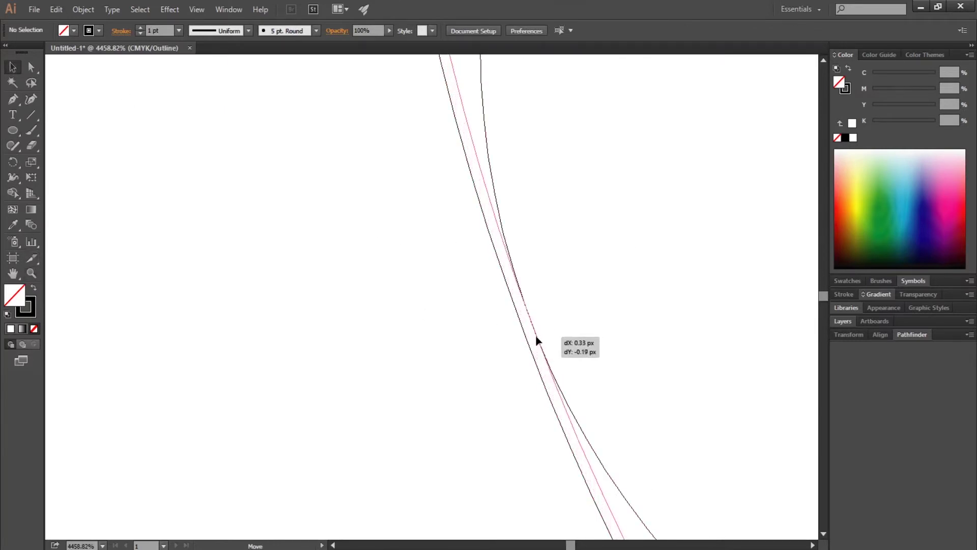
{"action": "left_click_drag", "start_coordinate": [535, 334], "coordinate": [536, 335]}
{"action": "key", "text": "ctrl+y"}
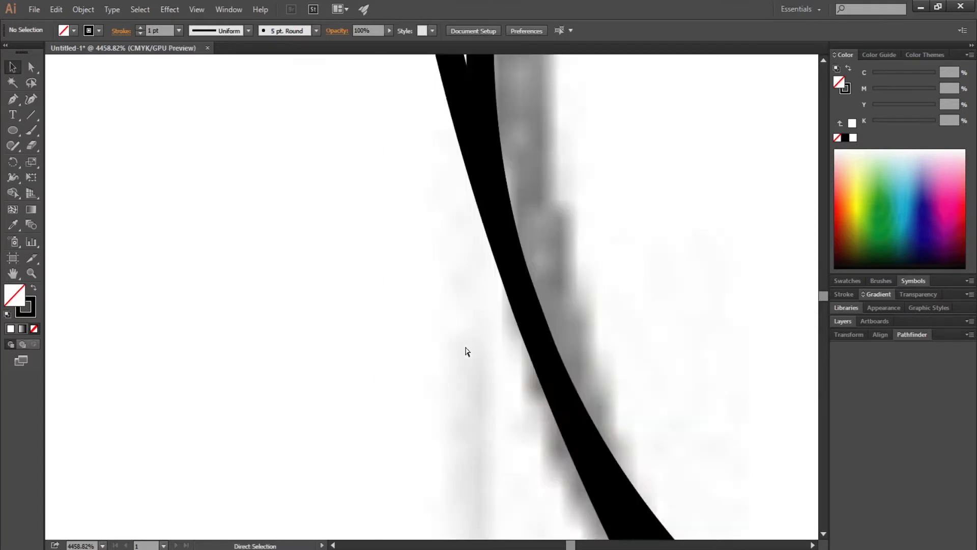
{"action": "scroll", "coordinate": [467, 351], "scroll_direction": "down", "scroll_amount": 10}
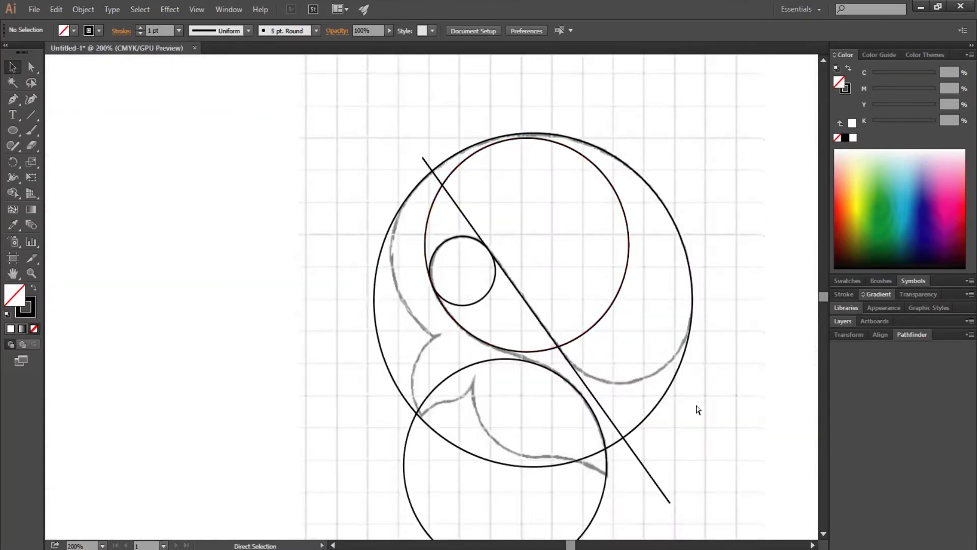
{"action": "key", "text": "ctrl+plus"}
{"action": "scroll", "coordinate": [624, 272], "scroll_direction": "down", "scroll_amount": 5}
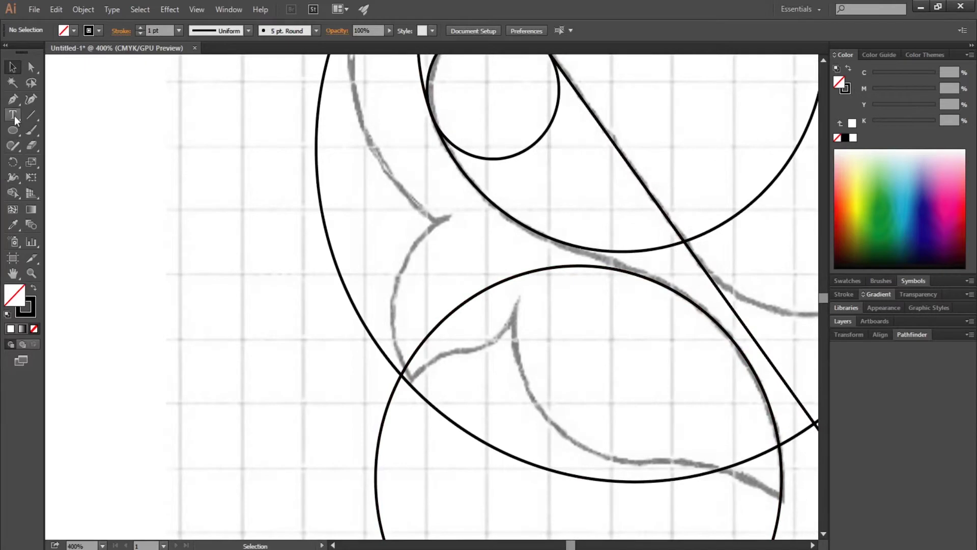
Trace the sketch line between the upper inner circle and lower circle with a curved Pen path.
{"action": "left_click", "coordinate": [12, 99]}
{"action": "left_click", "coordinate": [511, 217]}
{"action": "left_click", "coordinate": [589, 266]}
{"action": "left_click", "coordinate": [652, 280]}
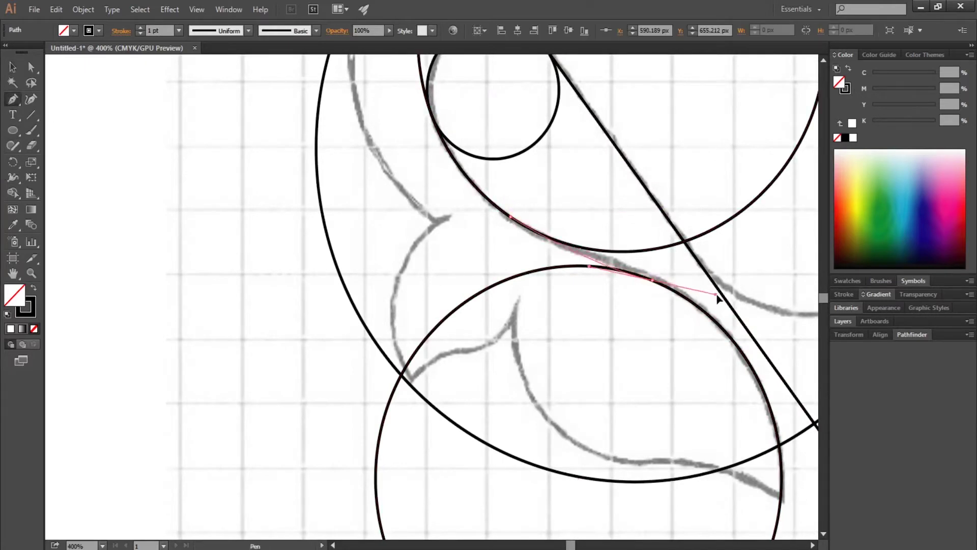
{"action": "key", "text": "Delete"}
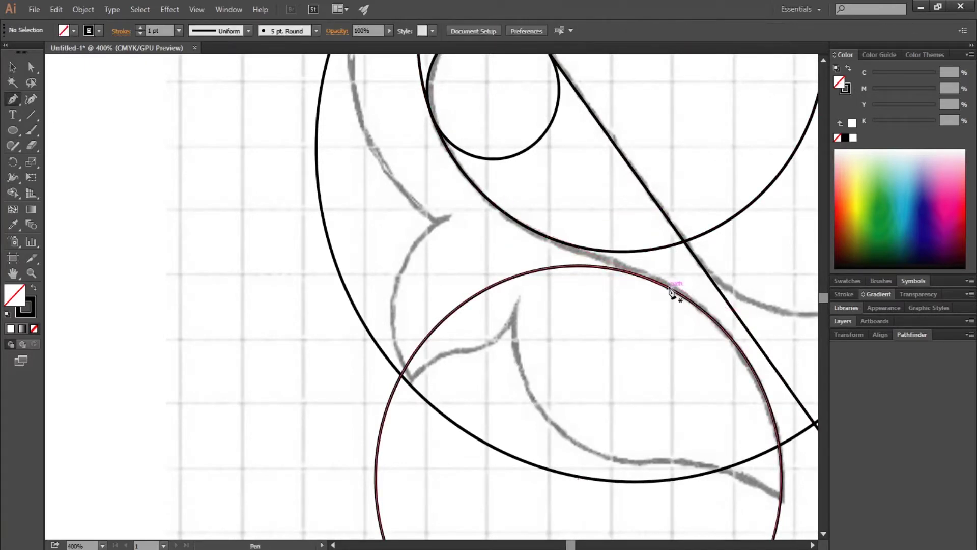
{"action": "left_click", "coordinate": [672, 288]}
{"action": "left_click_drag", "start_coordinate": [552, 238], "coordinate": [432, 196]}
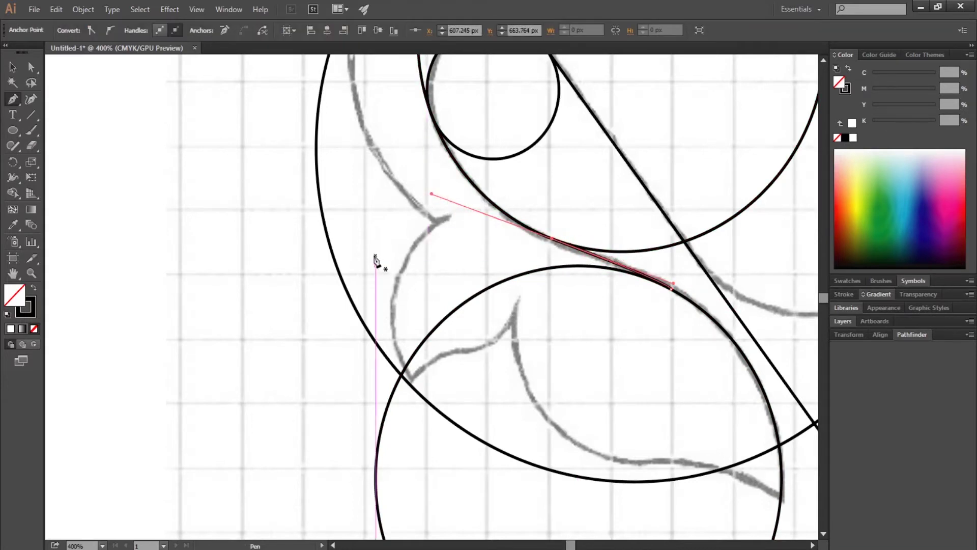
{"action": "key", "text": "ctrl+minus"}
{"action": "key", "text": "ctrl+minus"}
{"action": "key", "text": "v"}
{"action": "left_click", "coordinate": [285, 359]}
{"action": "scroll", "coordinate": [286, 359], "scroll_direction": "up", "scroll_amount": 1}
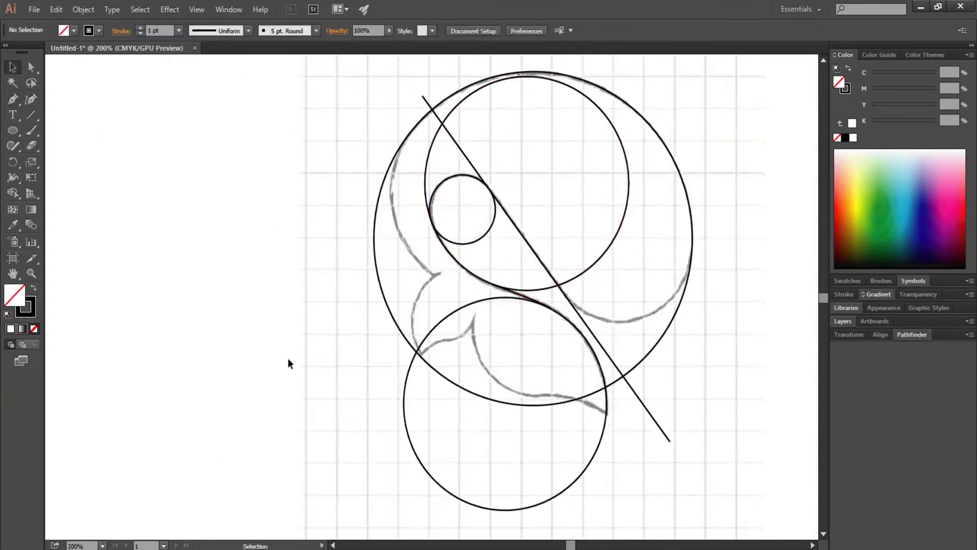
Draw two circles fitted to the sketch's curl, one large and one small inside it.
{"action": "key", "text": "l"}
{"action": "left_click_drag", "start_coordinate": [394, 256], "coordinate": [526, 392]}
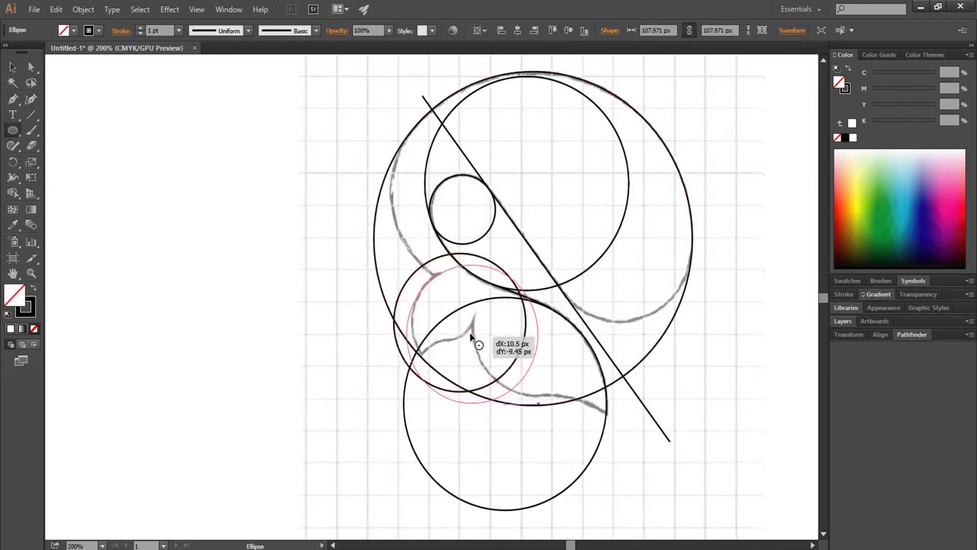
{"action": "left_click_drag", "start_coordinate": [460, 323], "coordinate": [478, 325]}
{"action": "left_click_drag", "start_coordinate": [545, 254], "coordinate": [537, 265]}
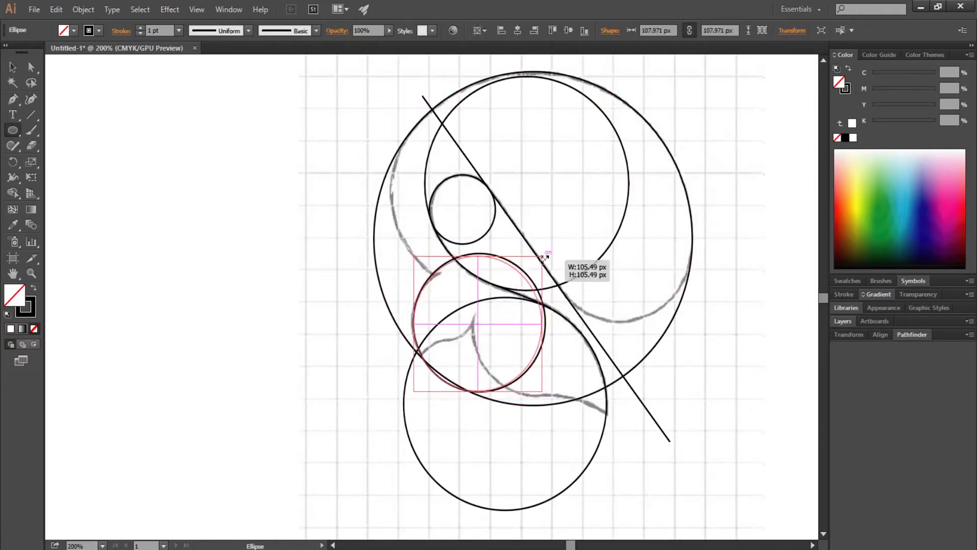
{"action": "mouse_move", "coordinate": [266, 296]}
{"action": "left_mouse_down"}
{"action": "mouse_move", "coordinate": [312, 344]}
{"action": "mouse_move", "coordinate": [443, 366]}
{"action": "mouse_move", "coordinate": [453, 318]}
{"action": "left_mouse_up"}
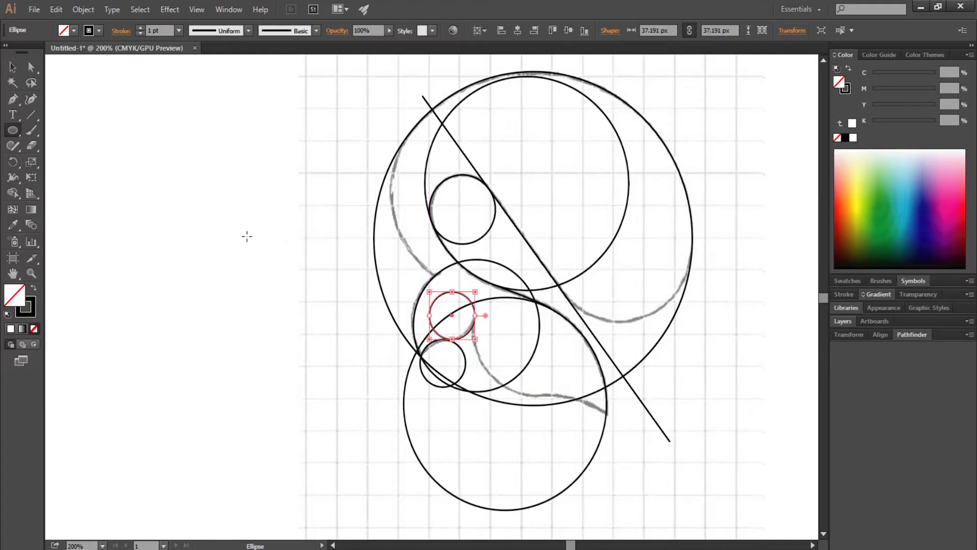
Add a large circle over the tail and another centred in the upper body.
{"action": "left_click_drag", "start_coordinate": [247, 236], "coordinate": [379, 381]}
{"action": "mouse_move", "coordinate": [317, 320]}
{"action": "left_mouse_down"}
{"action": "mouse_move", "coordinate": [543, 329]}
{"action": "mouse_move", "coordinate": [556, 467]}
{"action": "left_mouse_up"}
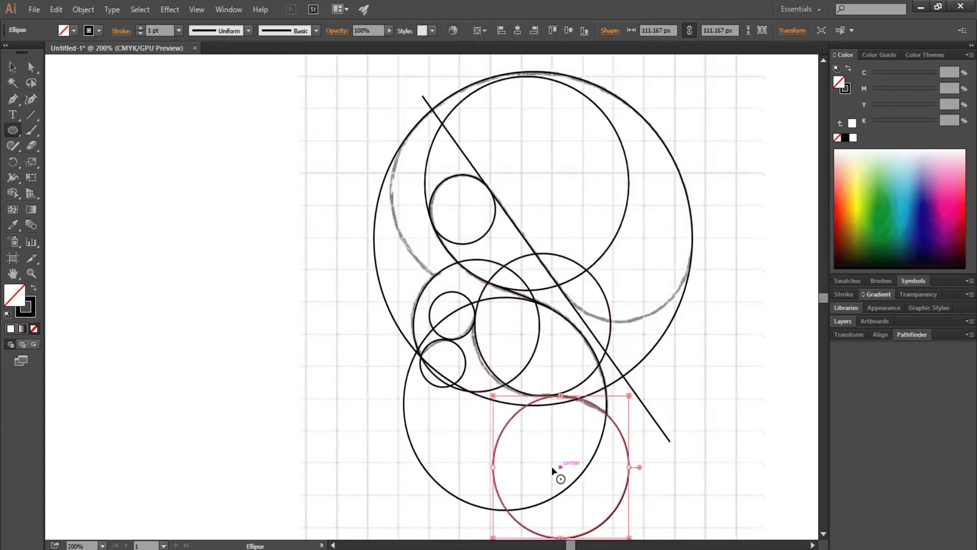
{"action": "left_click_drag", "start_coordinate": [527, 183], "coordinate": [458, 253]}
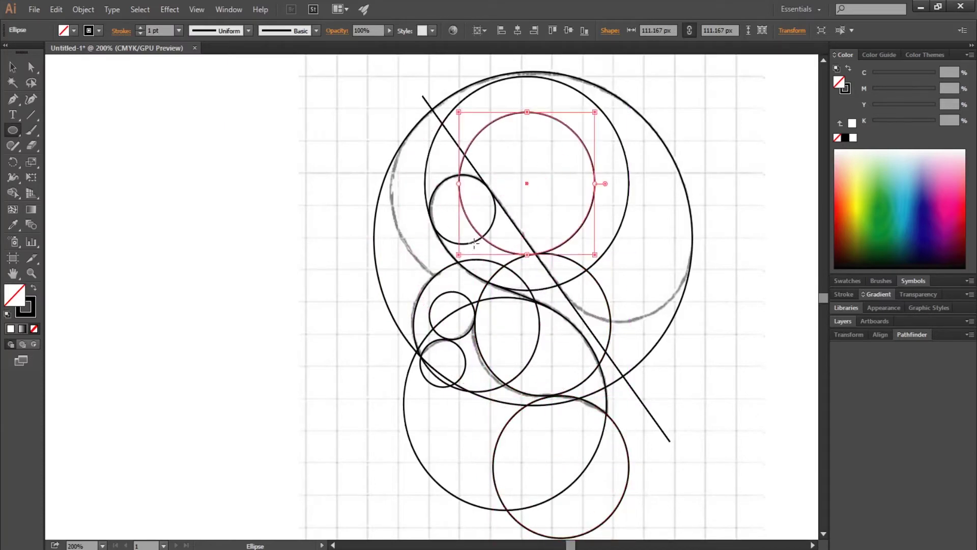
{"action": "mouse_move", "coordinate": [527, 183]}
{"action": "left_mouse_down"}
{"action": "mouse_move", "coordinate": [422, 299]}
{"action": "mouse_move", "coordinate": [487, 191]}
{"action": "left_mouse_up"}
Select all the construction circles and the diagonal line.
{"action": "key", "text": "v"}
{"action": "left_click", "coordinate": [712, 367]}
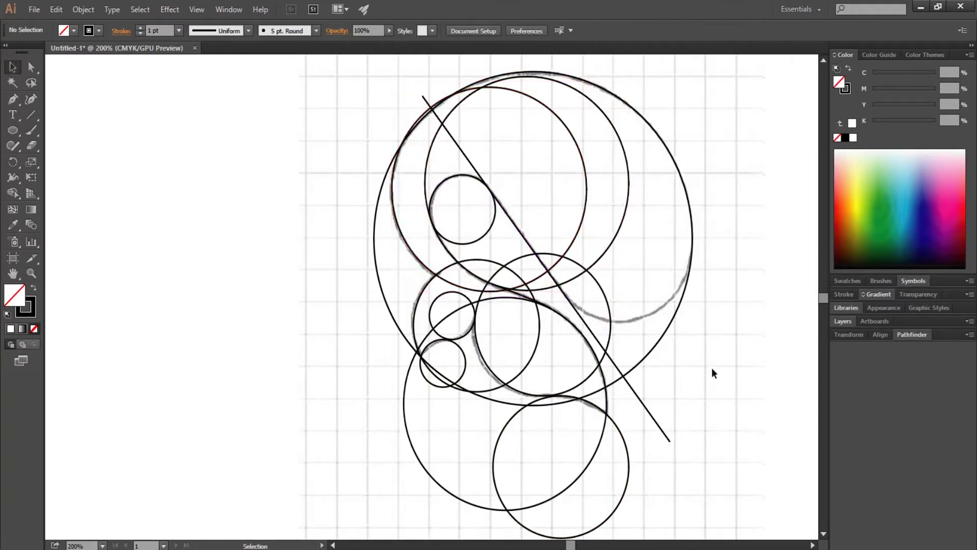
{"action": "left_click_drag", "start_coordinate": [312, 133], "coordinate": [716, 464]}
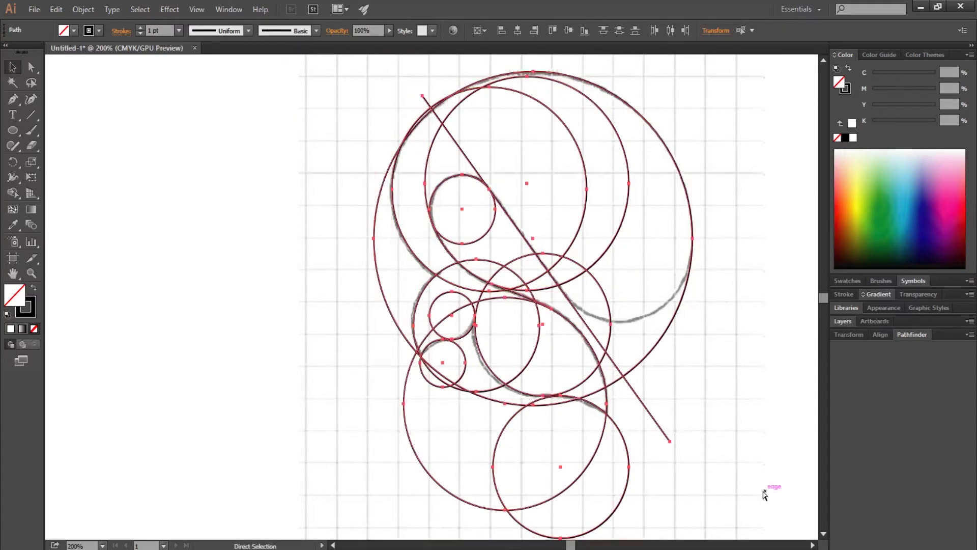
{"action": "key", "text": "ctrl+minus"}
{"action": "left_click", "coordinate": [813, 545]}
With Shape Builder, merge the body, curl and teardrop regions and delete the leftover arcs.
{"action": "key", "text": "shift+m"}
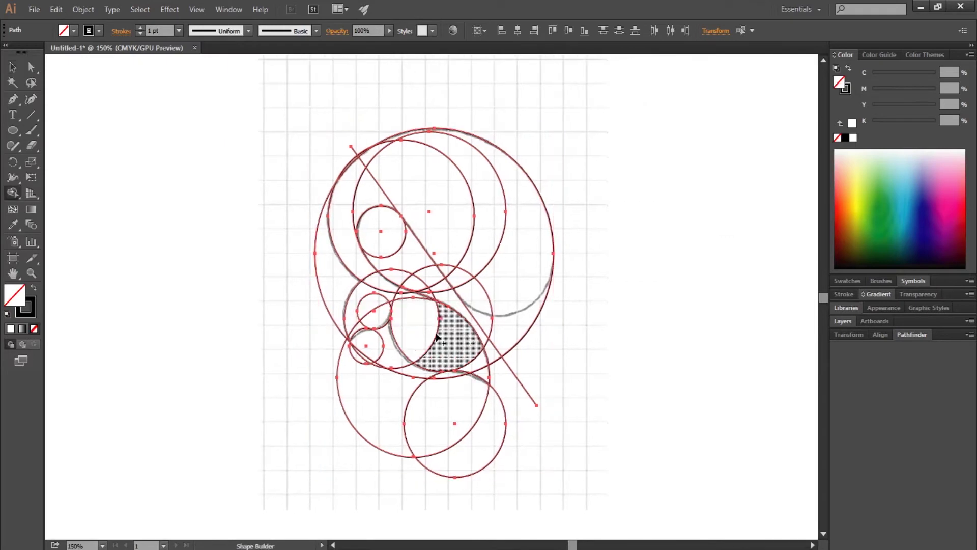
{"action": "mouse_move", "coordinate": [432, 340]}
{"action": "left_mouse_down"}
{"action": "mouse_move", "coordinate": [354, 328]}
{"action": "mouse_move", "coordinate": [499, 169]}
{"action": "left_mouse_up"}
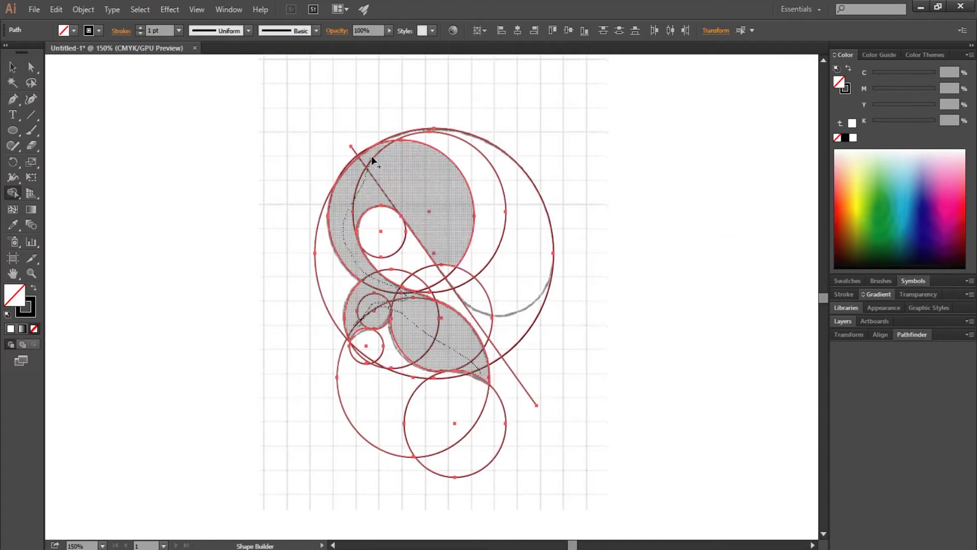
{"action": "left_click_drag", "start_coordinate": [515, 261], "coordinate": [445, 274]}
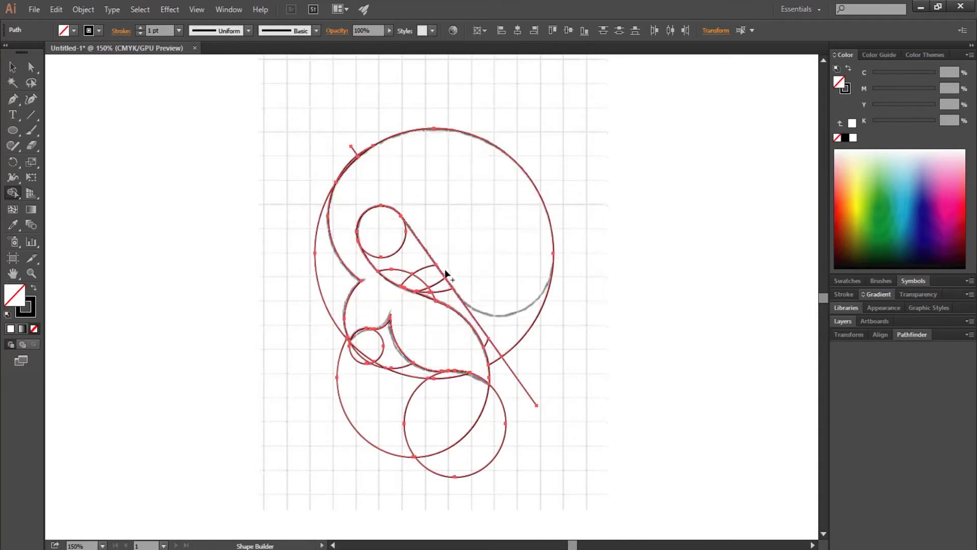
{"action": "left_click_drag", "start_coordinate": [489, 427], "coordinate": [358, 388]}
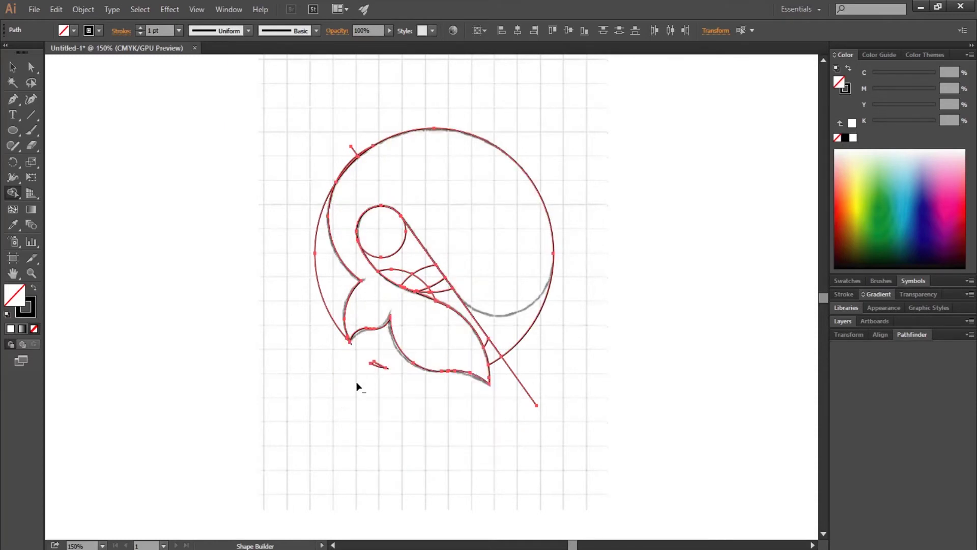
{"action": "left_click_drag", "start_coordinate": [346, 347], "coordinate": [356, 162]}
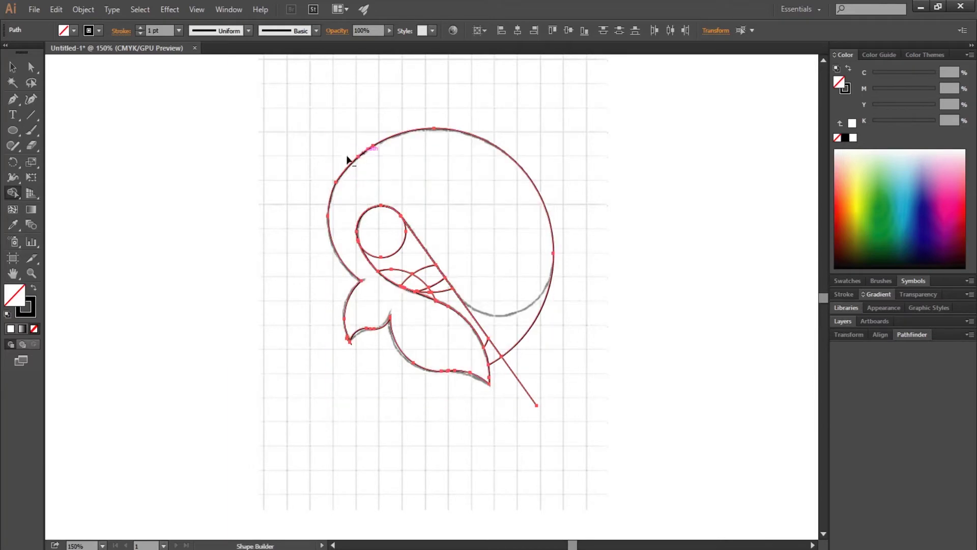
{"action": "left_click", "coordinate": [514, 374], "text": "alt"}
{"action": "left_click_drag", "start_coordinate": [452, 302], "coordinate": [393, 247]}
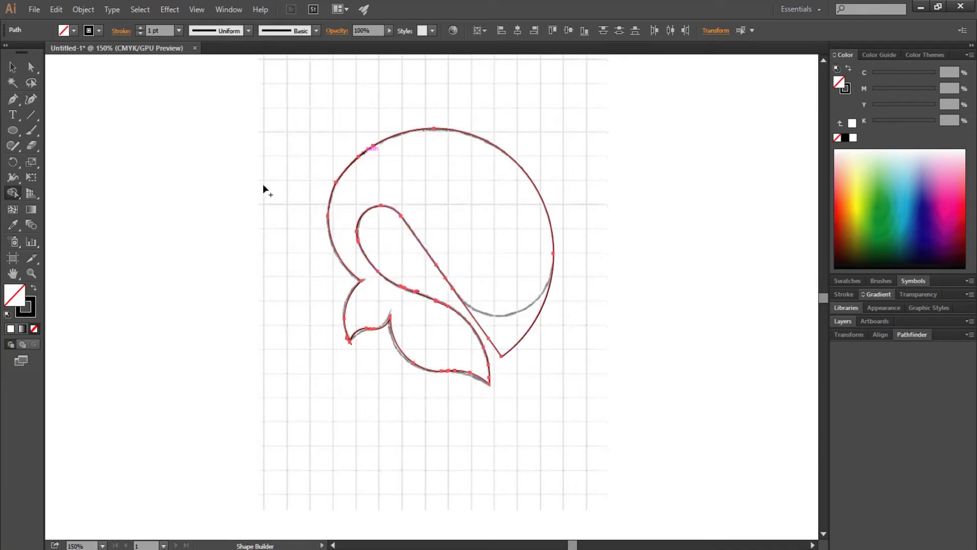
{"action": "left_click", "coordinate": [13, 67]}
{"action": "left_click", "coordinate": [359, 328]}
Pick out a stray path segment and hide the pencil sketch layer.
{"action": "left_click", "coordinate": [331, 184]}
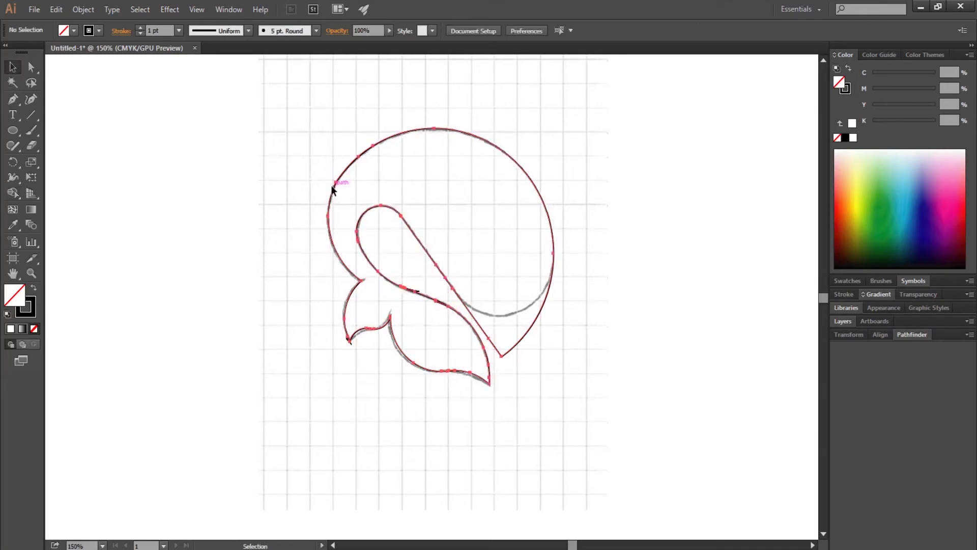
{"action": "key", "text": "a"}
{"action": "left_click", "coordinate": [631, 298]}
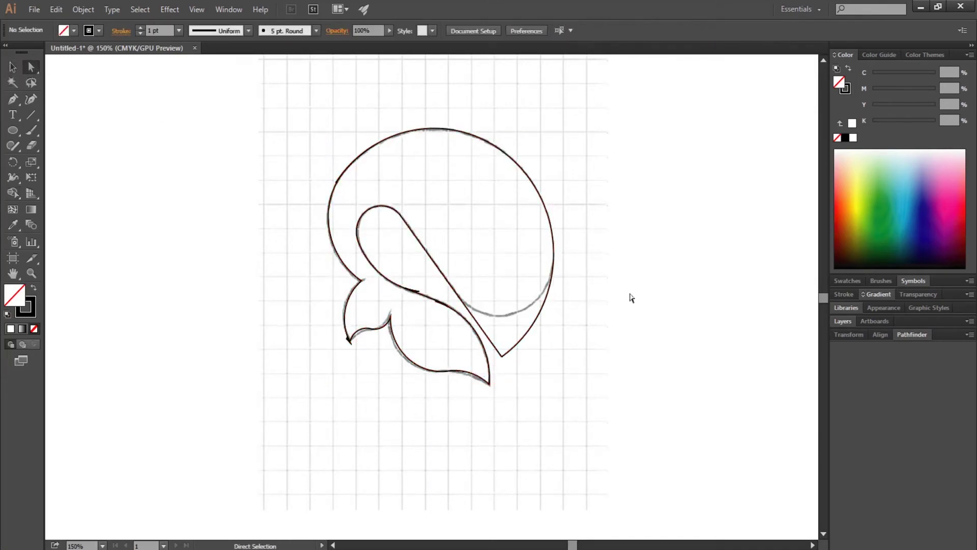
{"action": "left_click", "coordinate": [413, 291]}
{"action": "left_click", "coordinate": [843, 321]}
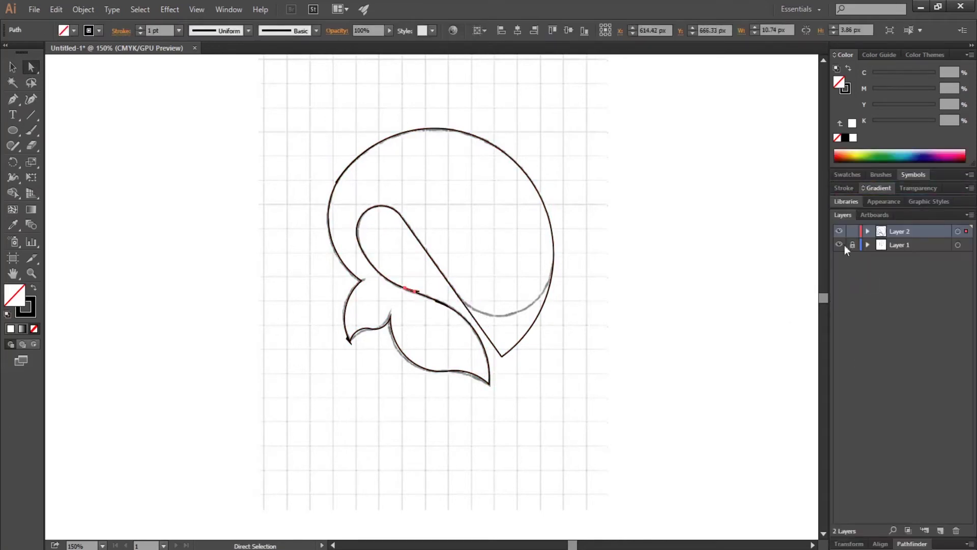
{"action": "left_click", "coordinate": [839, 245]}
Remove the leftover stray fragments while keeping the clean outline in place.
{"action": "left_click", "coordinate": [12, 67]}
{"action": "left_click", "coordinate": [337, 183]}
{"action": "left_click", "coordinate": [359, 216], "text": "shift"}
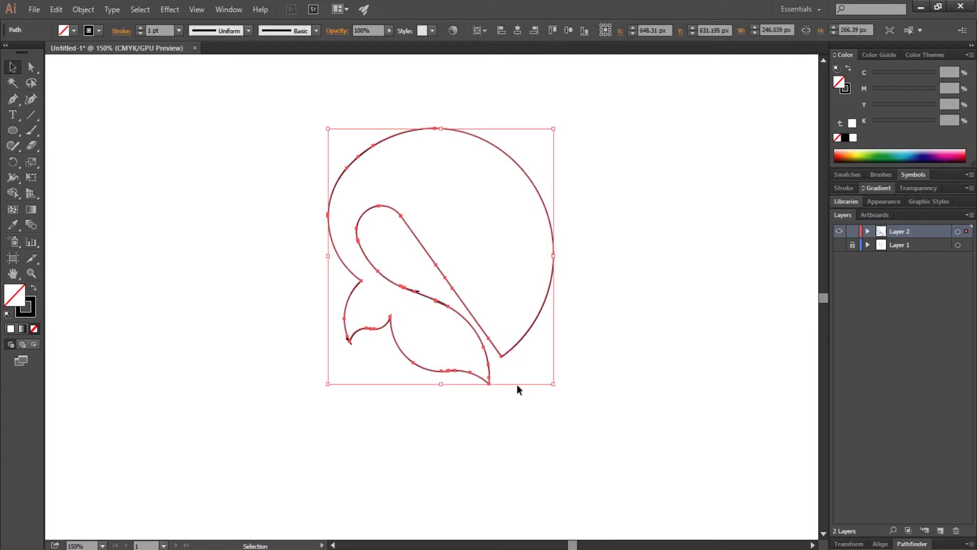
{"action": "key", "text": "Delete"}
{"action": "key", "text": "ctrl+z"}
{"action": "left_click", "coordinate": [290, 398]}
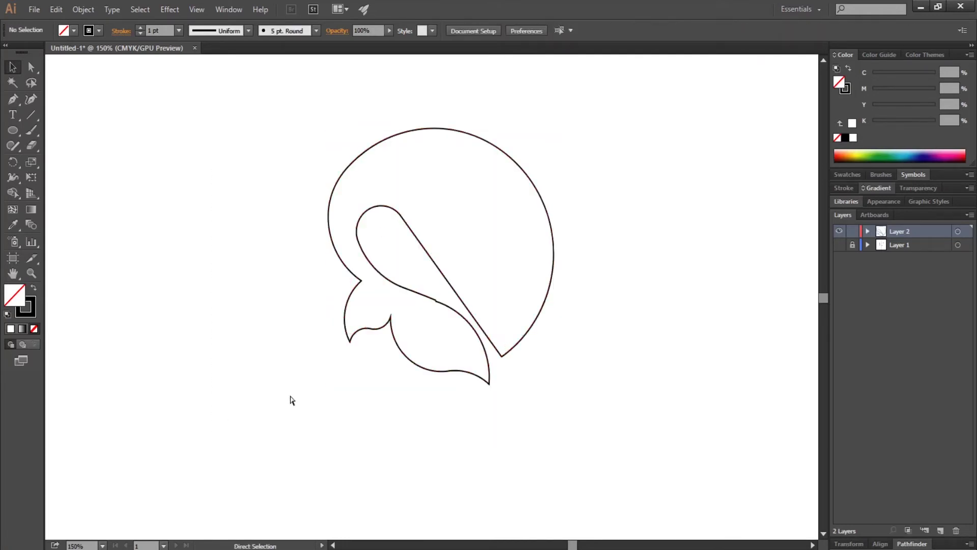
{"action": "key", "text": "ctrl+equal"}
{"action": "key", "text": "ctrl+equal"}
Smooth out the kink in the logo outline's curve with the Smooth tool.
{"action": "scroll", "coordinate": [414, 371], "scroll_direction": "up", "scroll_amount": 1}
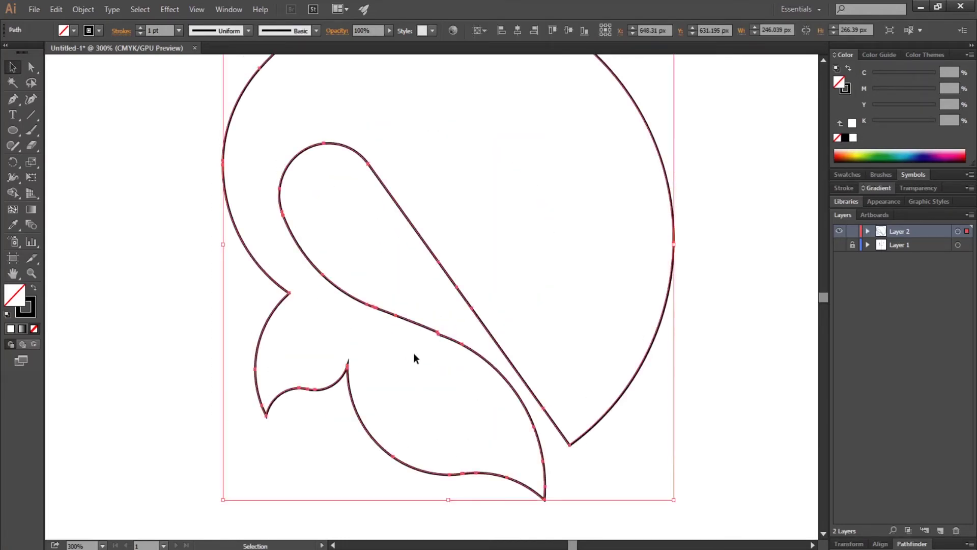
{"action": "scroll", "coordinate": [411, 358], "scroll_direction": "up", "scroll_amount": 4}
{"action": "left_click", "coordinate": [472, 367]}
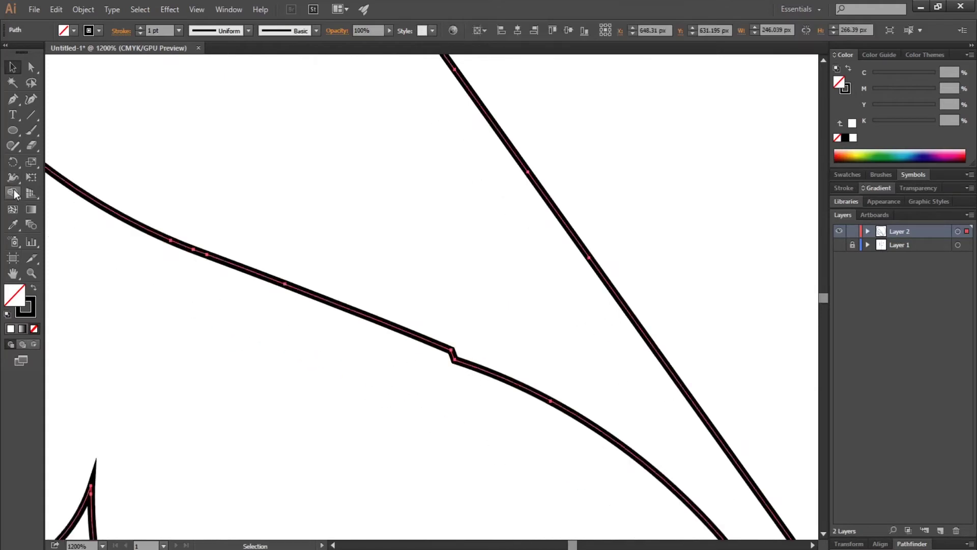
{"action": "left_click_drag", "start_coordinate": [17, 152], "coordinate": [61, 145]}
{"action": "mouse_move", "coordinate": [387, 326]}
{"action": "left_mouse_down"}
{"action": "mouse_move", "coordinate": [438, 346]}
{"action": "mouse_move", "coordinate": [380, 345]}
{"action": "mouse_move", "coordinate": [540, 376]}
{"action": "mouse_move", "coordinate": [524, 397]}
{"action": "mouse_move", "coordinate": [395, 338]}
{"action": "left_mouse_up"}
{"action": "key", "text": "ctrl+minus"}
{"action": "key", "text": "ctrl+minus"}
{"action": "key", "text": "ctrl+minus"}
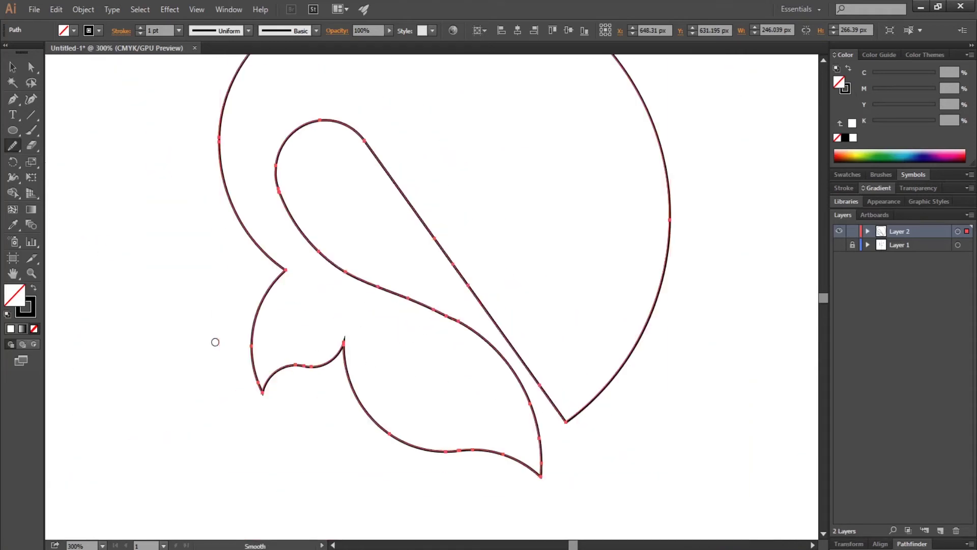
Smooth the lower and upper-left outer curves, then show the sketch layer again.
{"action": "mouse_move", "coordinate": [451, 322]}
{"action": "left_mouse_down"}
{"action": "mouse_move", "coordinate": [319, 266]}
{"action": "mouse_move", "coordinate": [280, 321]}
{"action": "left_mouse_up"}
{"action": "scroll", "coordinate": [343, 353], "scroll_direction": "up", "scroll_amount": 3}
{"action": "scroll", "coordinate": [370, 275], "scroll_direction": "up", "scroll_amount": 1}
{"action": "left_click_drag", "start_coordinate": [207, 225], "coordinate": [219, 278]}
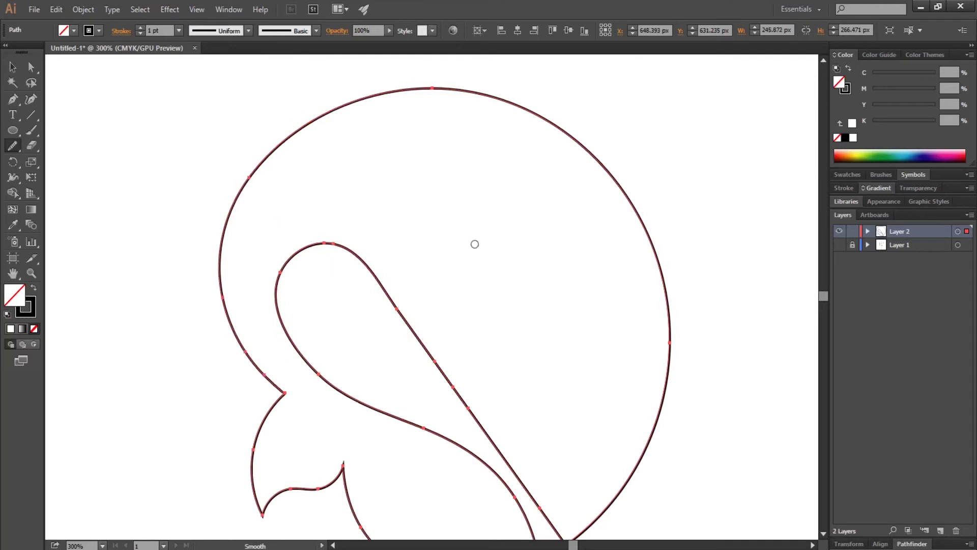
{"action": "left_click", "coordinate": [12, 67]}
{"action": "left_click", "coordinate": [65, 159]}
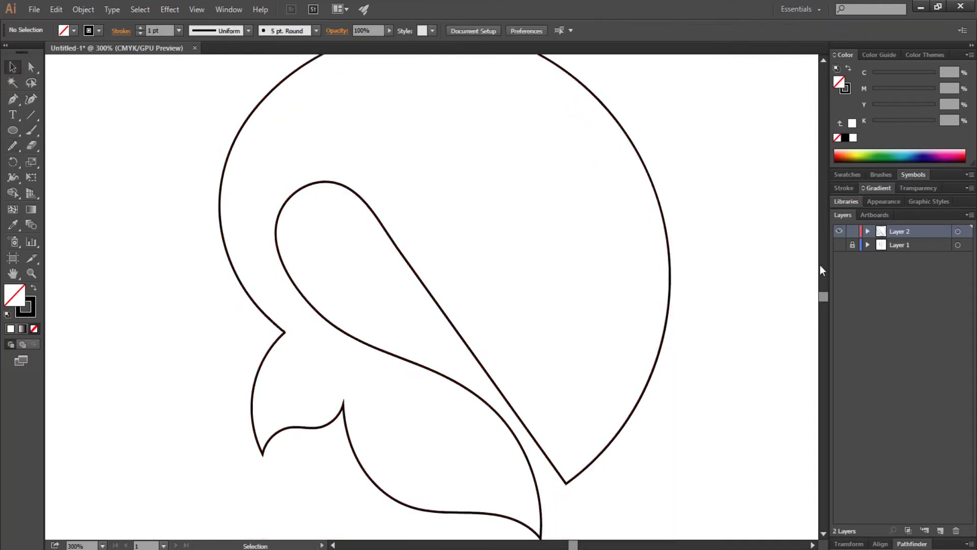
{"action": "left_click", "coordinate": [839, 245]}
Round the whale's sharp lower-right corner into a large curve.
{"action": "key", "text": "ctrl+a"}
{"action": "key", "text": "a"}
{"action": "left_click", "coordinate": [567, 480]}
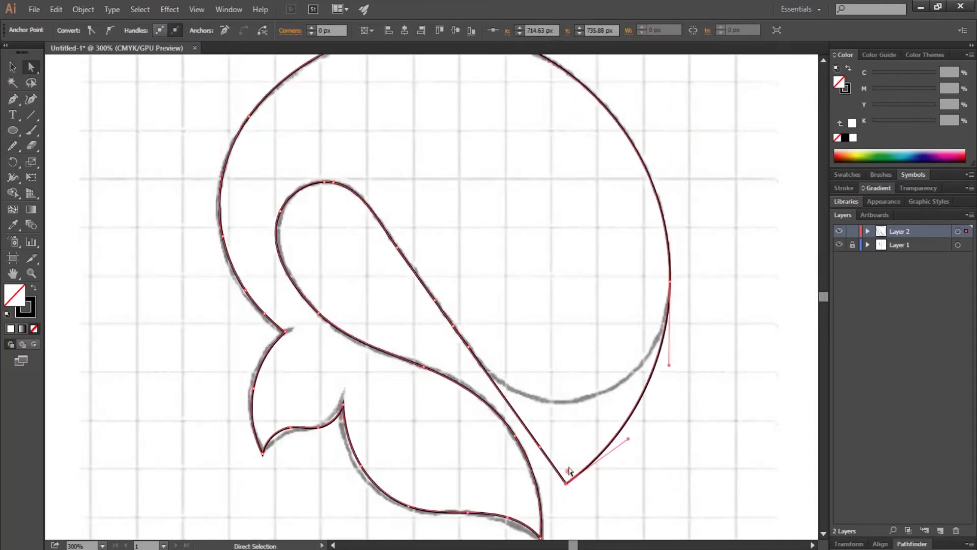
{"action": "left_click_drag", "start_coordinate": [19, 99], "coordinate": [56, 148]}
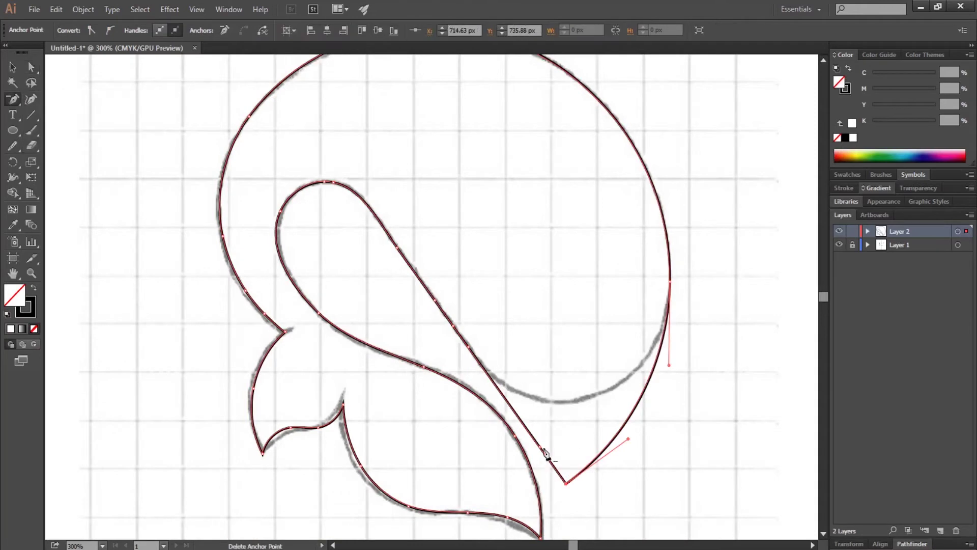
{"action": "left_click", "coordinate": [566, 483]}
{"action": "left_click_drag", "start_coordinate": [566, 475], "coordinate": [529, 266]}
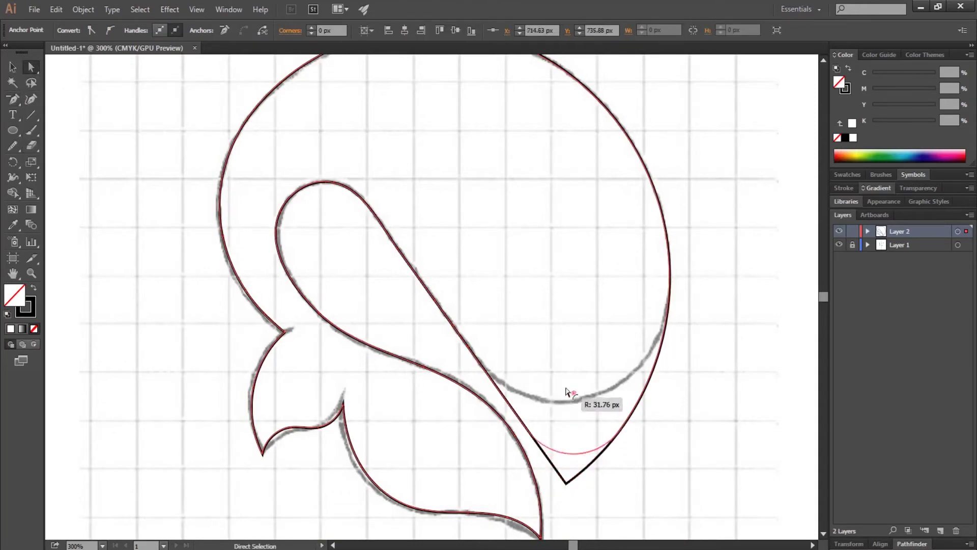
Hide the sketch layer and swap fill and stroke so the shape is solid black.
{"action": "key", "text": "ctrl+minus"}
{"action": "key", "text": "v"}
{"action": "key", "text": "ctrl+shift+a"}
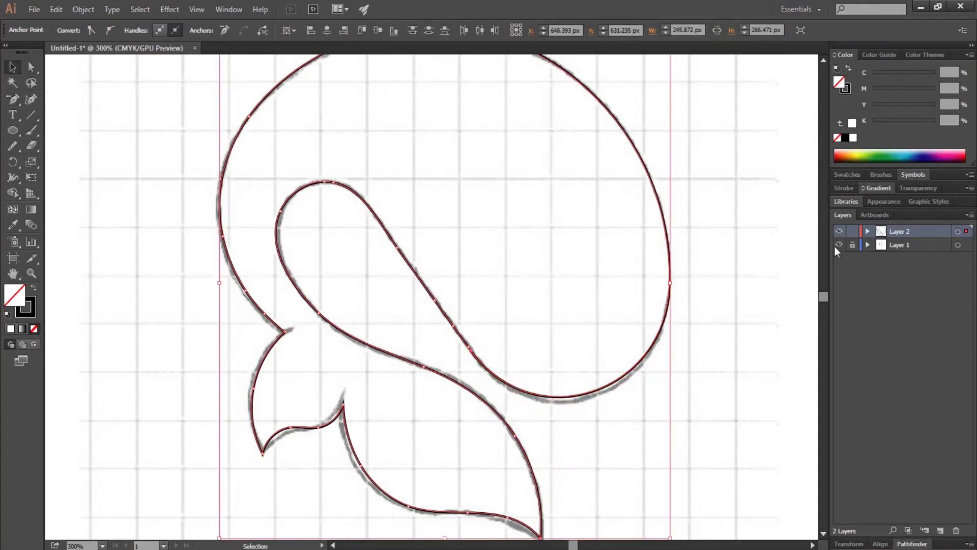
{"action": "left_click", "coordinate": [839, 245]}
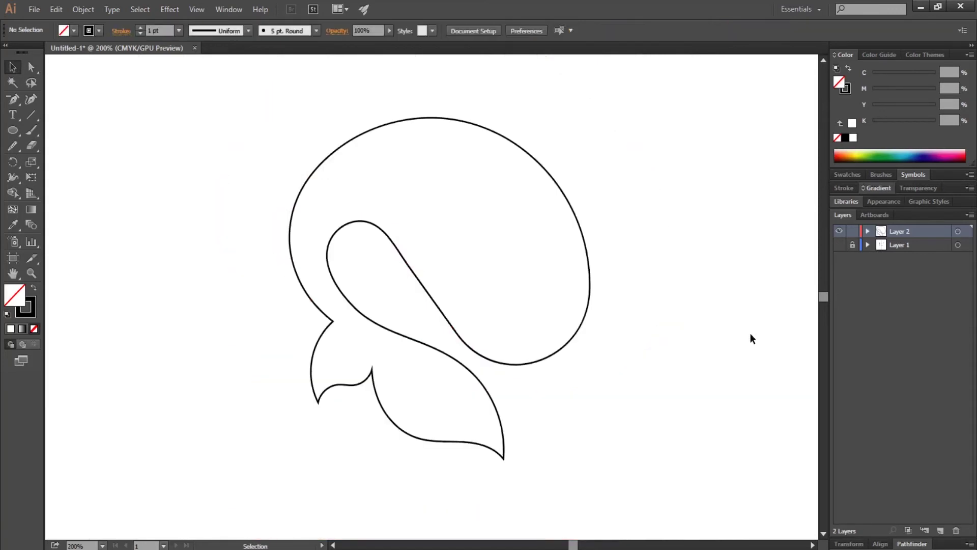
{"action": "scroll", "coordinate": [637, 254], "scroll_direction": "up", "scroll_amount": 1}
{"action": "key", "text": "ctrl+a"}
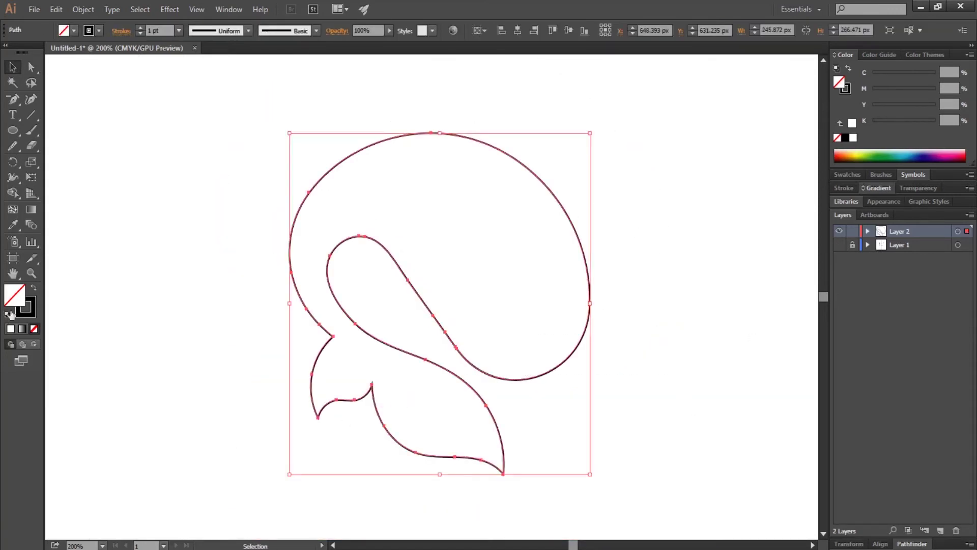
{"action": "left_click", "coordinate": [34, 289]}
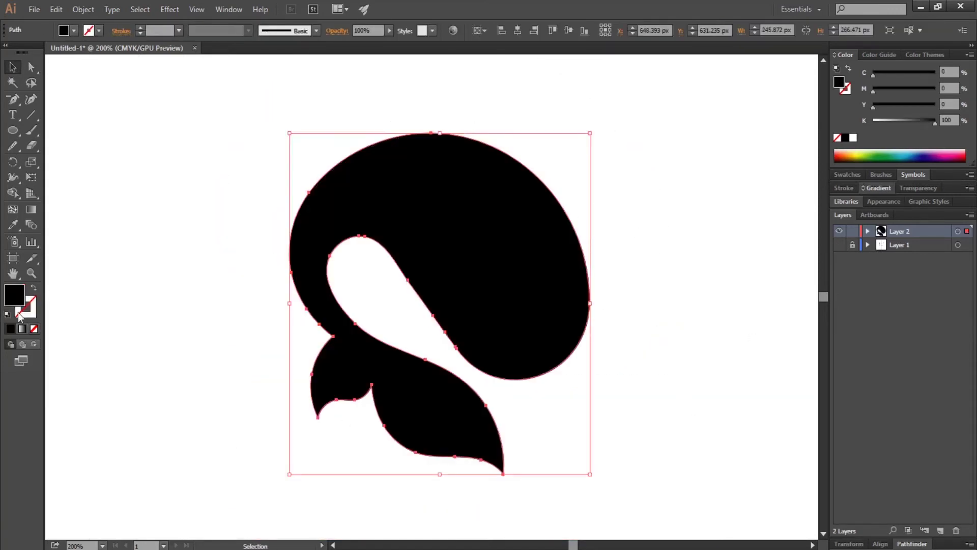
Smooth the hole's inner diagonal edge and the tail's outline.
{"action": "left_click", "coordinate": [13, 147]}
{"action": "left_click_drag", "start_coordinate": [417, 288], "coordinate": [442, 375]}
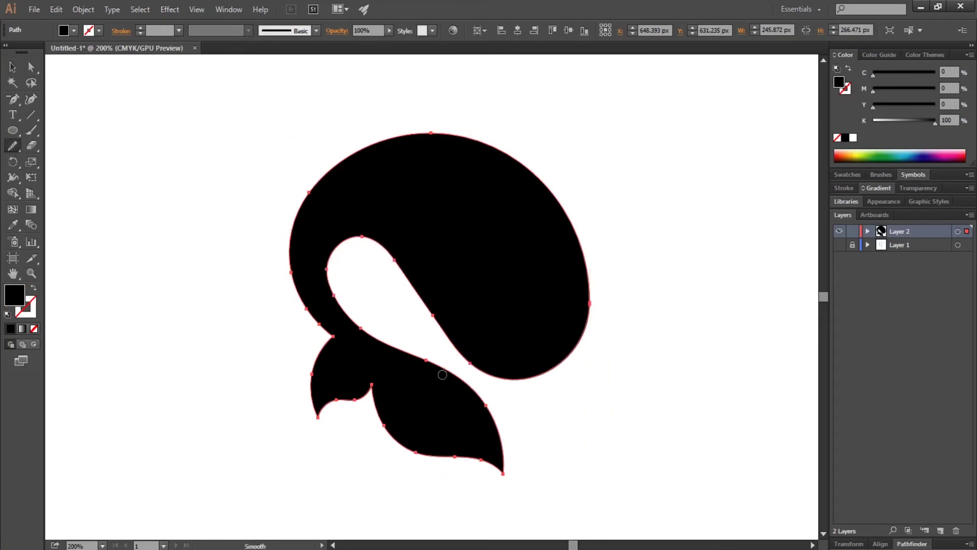
{"action": "left_click_drag", "start_coordinate": [340, 366], "coordinate": [353, 347]}
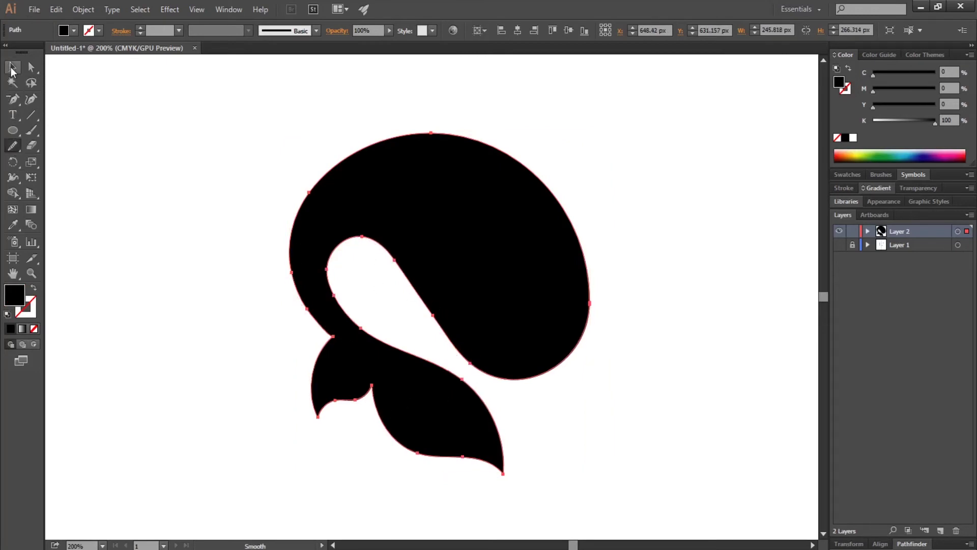
{"action": "left_click", "coordinate": [12, 69]}
Fill the shape bright green, then apply a white-to-black linear gradient.
{"action": "double_click", "coordinate": [15, 295]}
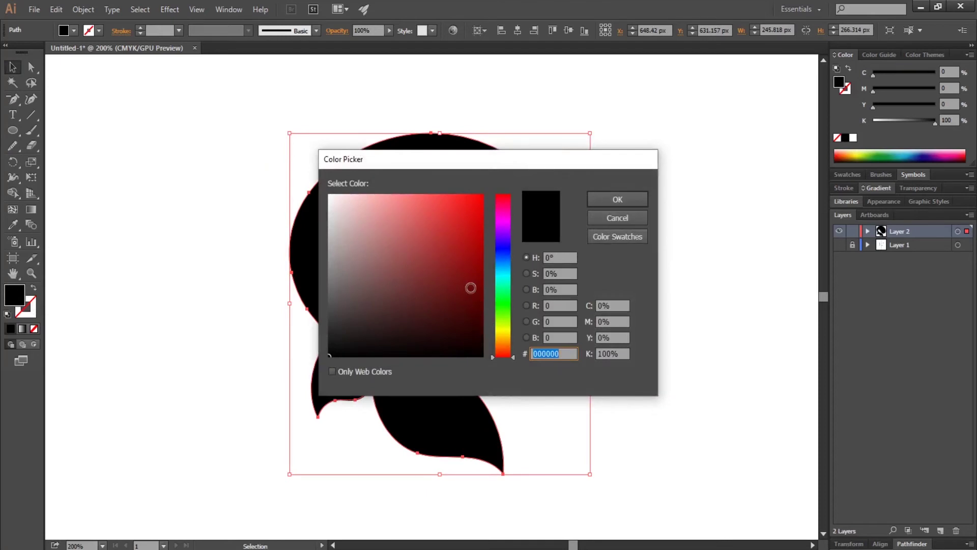
{"action": "left_click", "coordinate": [493, 312]}
{"action": "left_click_drag", "start_coordinate": [483, 293], "coordinate": [488, 248]}
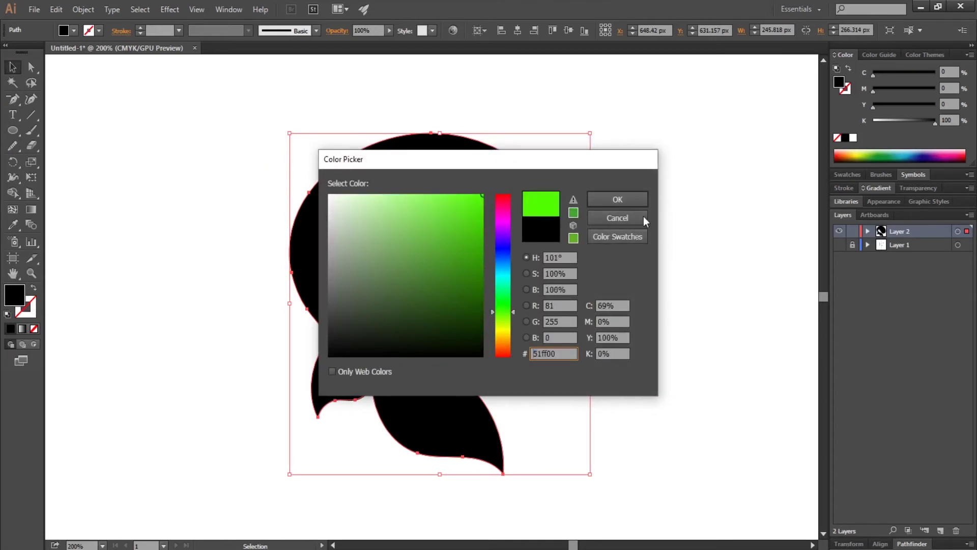
{"action": "left_click", "coordinate": [625, 195]}
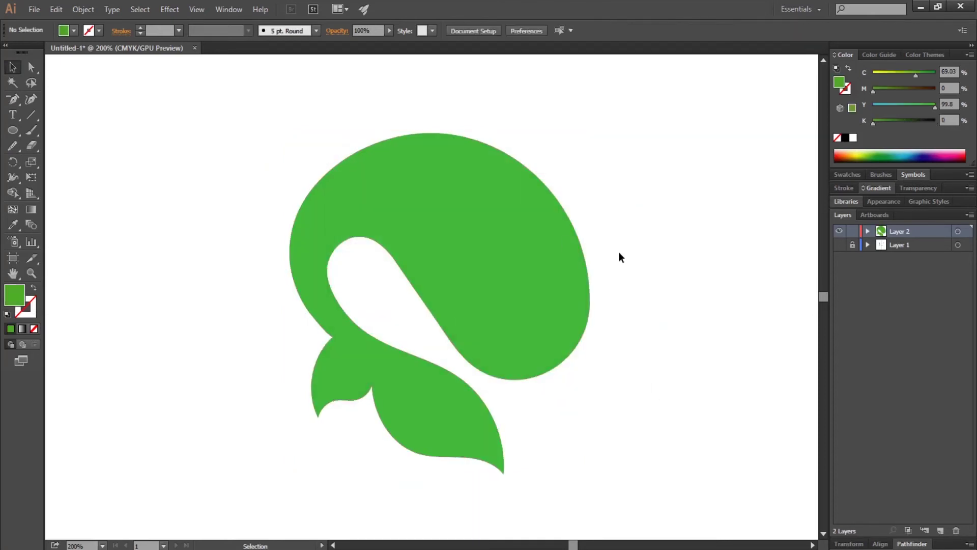
{"action": "left_click", "coordinate": [576, 276]}
{"action": "key", "text": "period"}
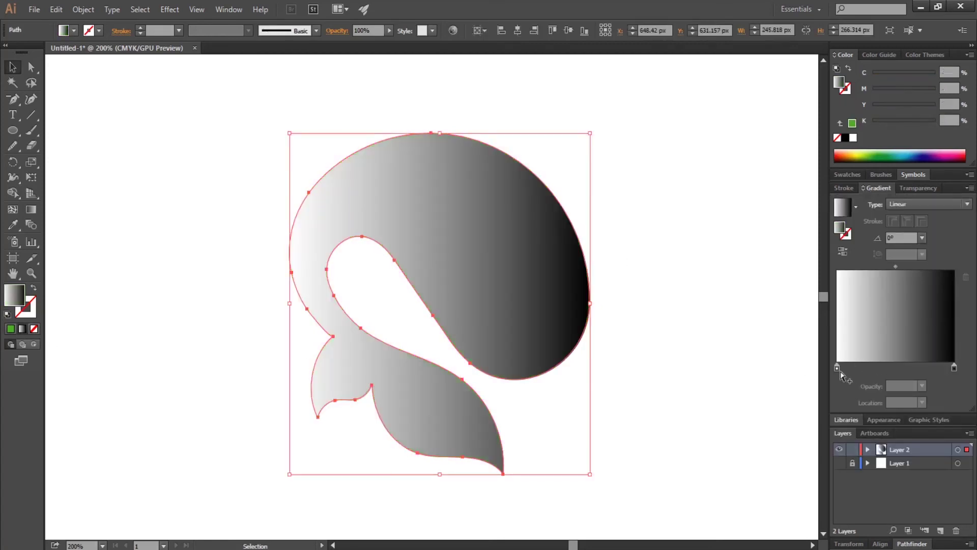
Set the left gradient stop to teal #18d1ab in RGB.
{"action": "double_click", "coordinate": [838, 370]}
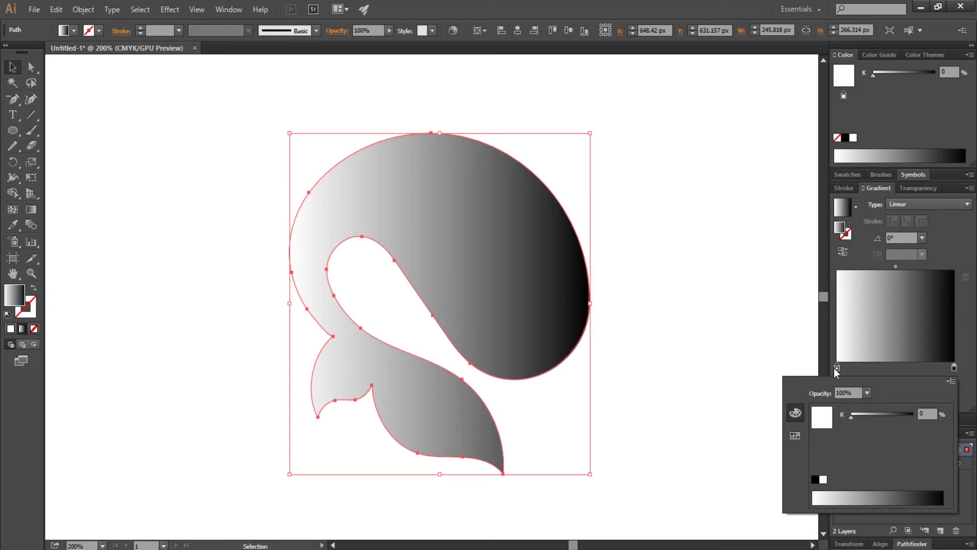
{"action": "left_click", "coordinate": [951, 380]}
{"action": "left_click", "coordinate": [881, 399]}
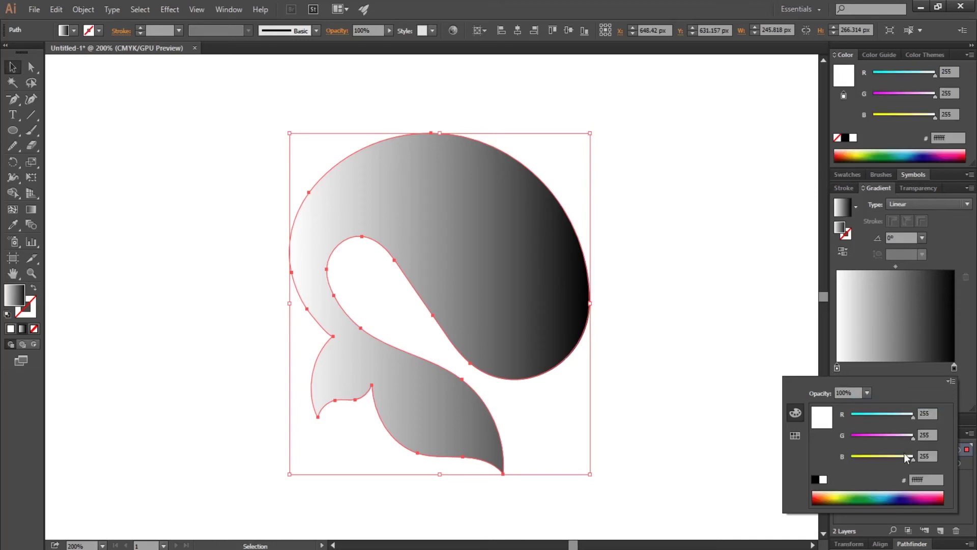
{"action": "left_click", "coordinate": [861, 495]}
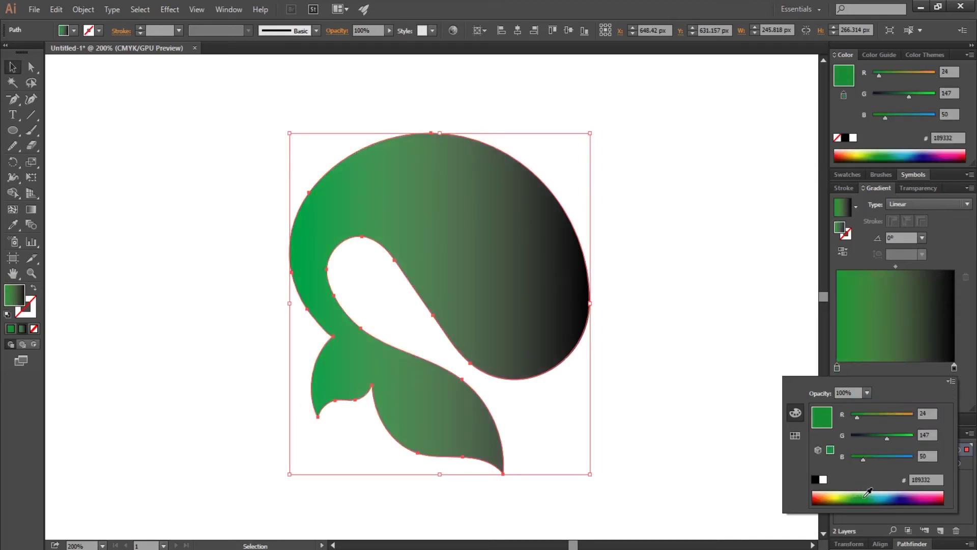
{"action": "left_click_drag", "start_coordinate": [886, 439], "coordinate": [901, 439]}
{"action": "left_click", "coordinate": [894, 459]}
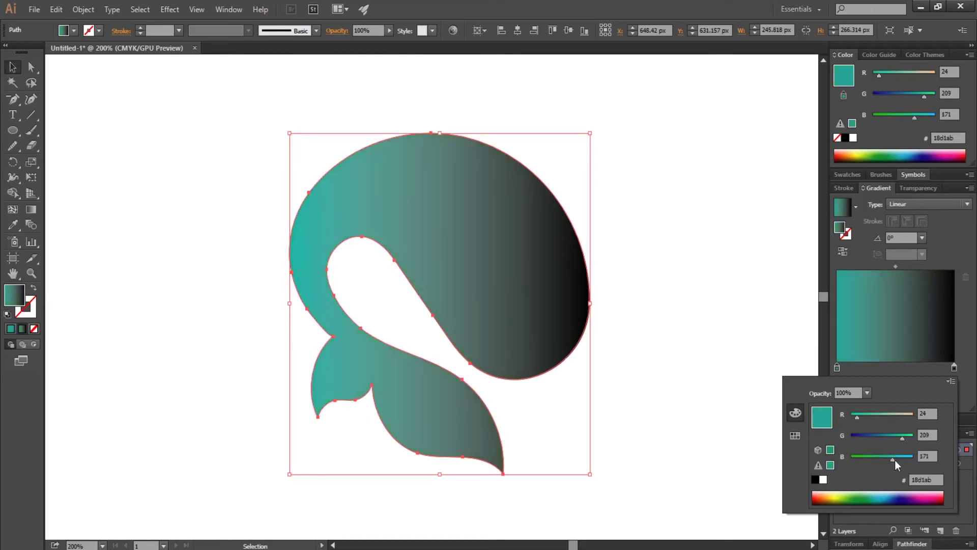
{"action": "left_click", "coordinate": [954, 367]}
Switch the right stop to RGB and move it back to the gradient's right end.
{"action": "double_click", "coordinate": [954, 367]}
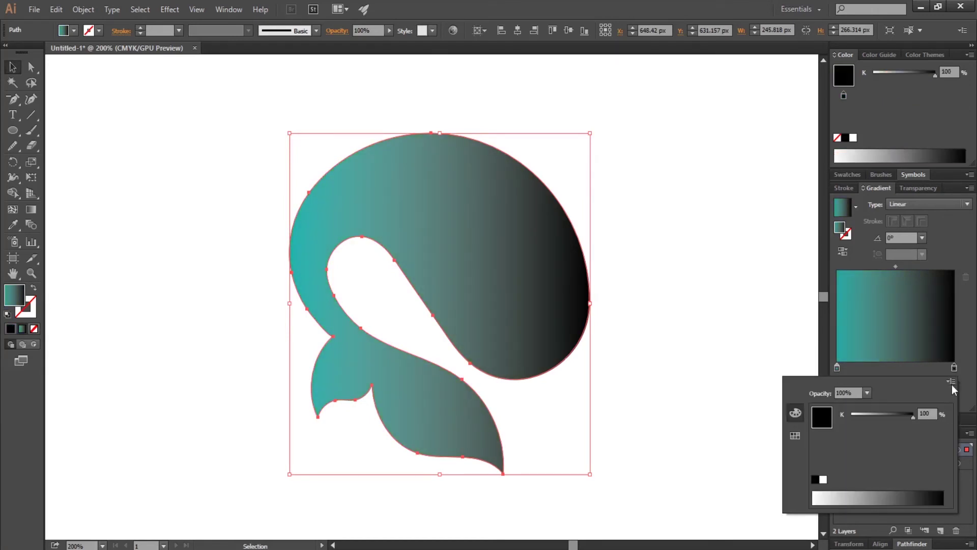
{"action": "left_click", "coordinate": [951, 381]}
{"action": "left_click", "coordinate": [903, 404]}
{"action": "left_click", "coordinate": [848, 307]}
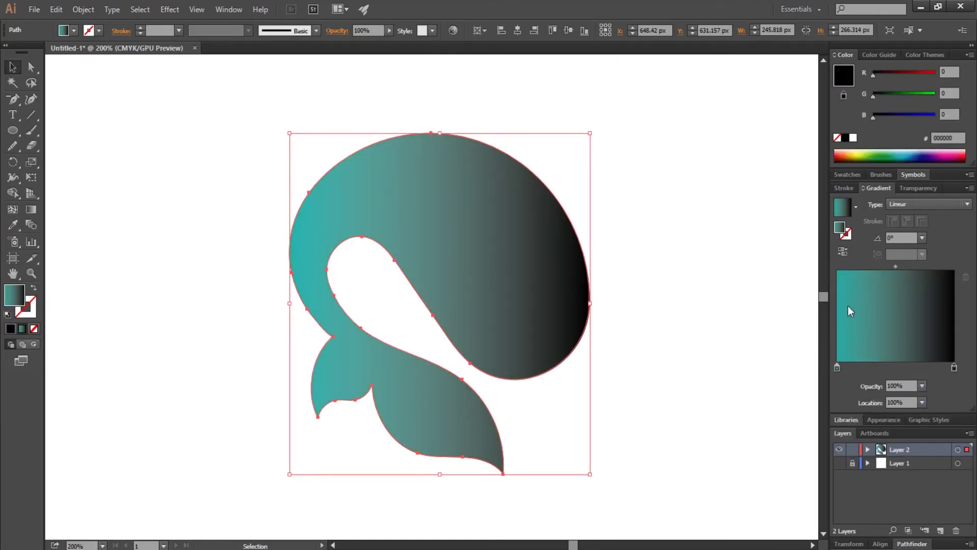
{"action": "left_click_drag", "start_coordinate": [849, 368], "coordinate": [954, 368]}
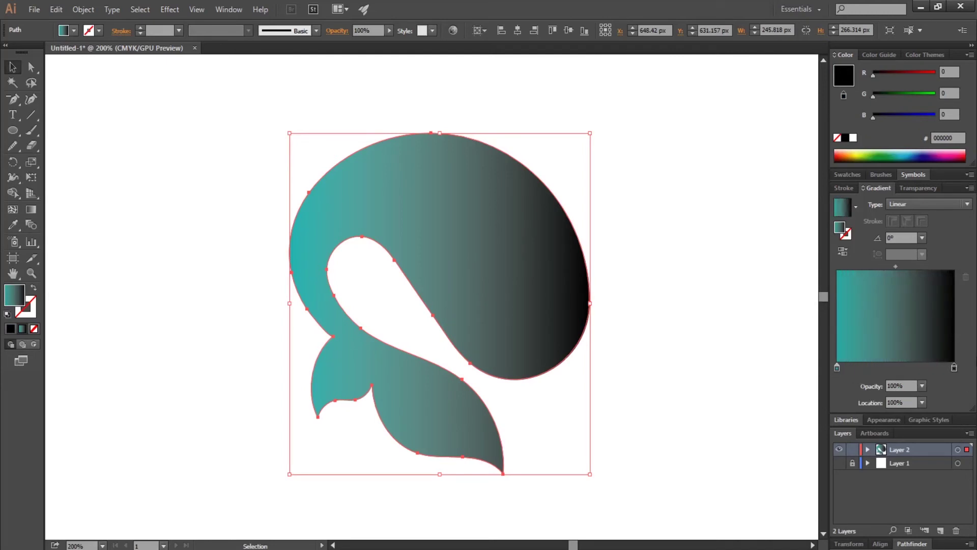
Set the right gradient stop to deep blue-purple #0b0d68.
{"action": "double_click", "coordinate": [954, 368]}
{"action": "left_click", "coordinate": [951, 381]}
{"action": "left_click", "coordinate": [911, 402]}
{"action": "left_click", "coordinate": [893, 498]}
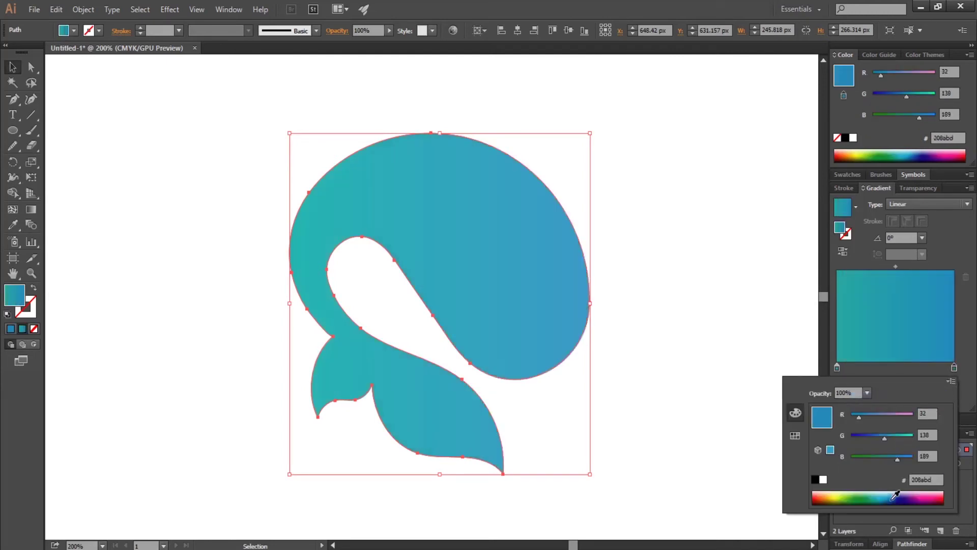
{"action": "left_click_drag", "start_coordinate": [894, 497], "coordinate": [906, 496]}
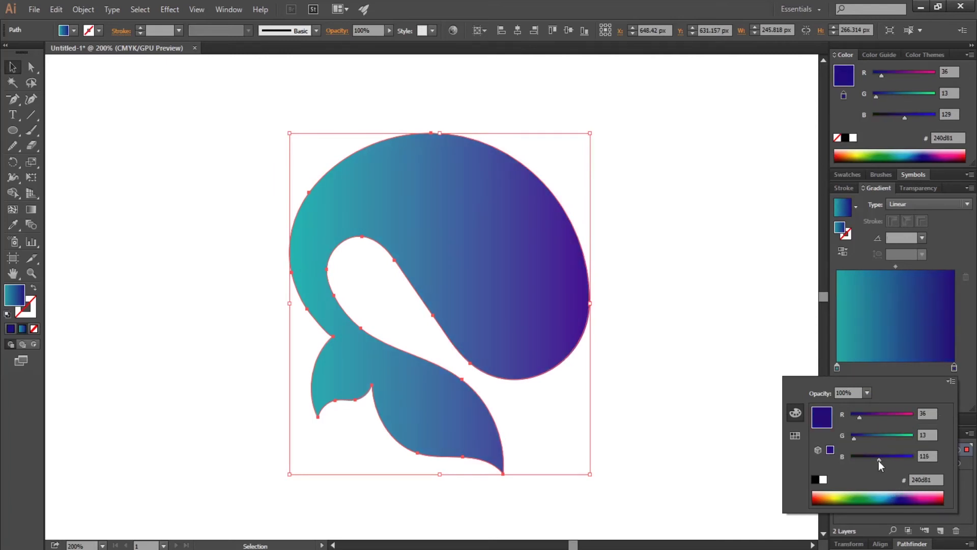
{"action": "left_click", "coordinate": [878, 460]}
{"action": "left_click_drag", "start_coordinate": [857, 418], "coordinate": [854, 418]}
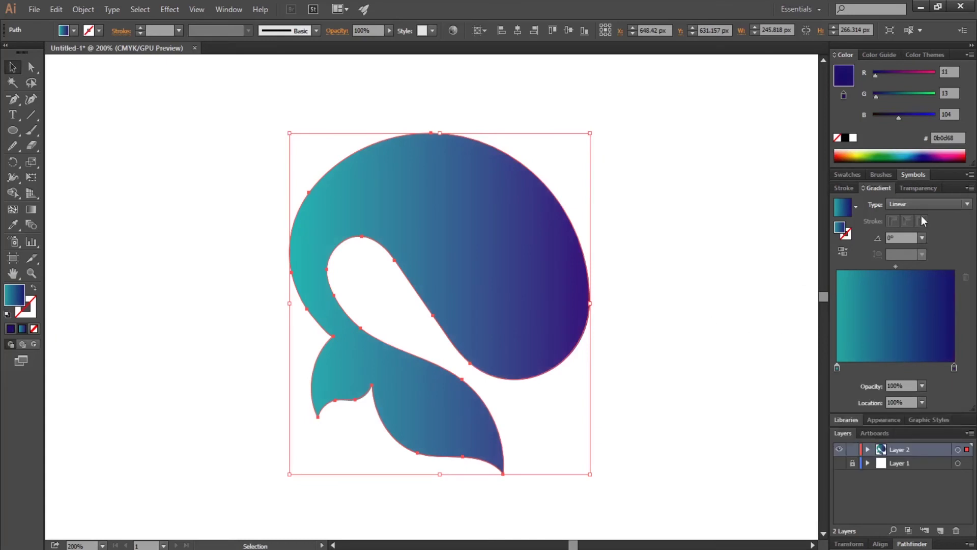
Redraw the whale's gradient diagonally from lower left to upper right at -141.7°, then deselect.
{"action": "left_click", "coordinate": [28, 211]}
{"action": "left_click_drag", "start_coordinate": [493, 264], "coordinate": [371, 349]}
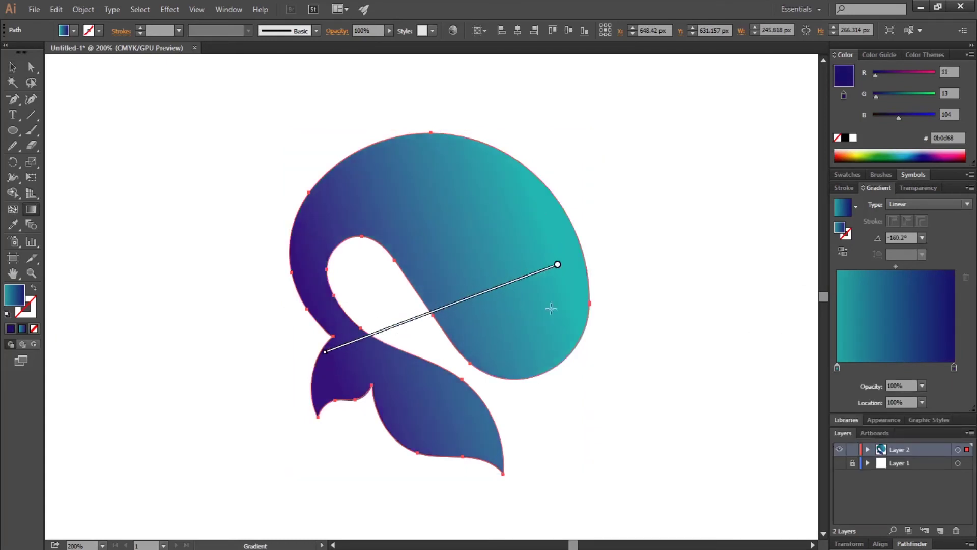
{"action": "left_click_drag", "start_coordinate": [545, 225], "coordinate": [335, 383]}
{"action": "left_click_drag", "start_coordinate": [349, 224], "coordinate": [549, 405]}
{"action": "left_click_drag", "start_coordinate": [574, 229], "coordinate": [285, 393]}
{"action": "left_click_drag", "start_coordinate": [506, 221], "coordinate": [341, 404]}
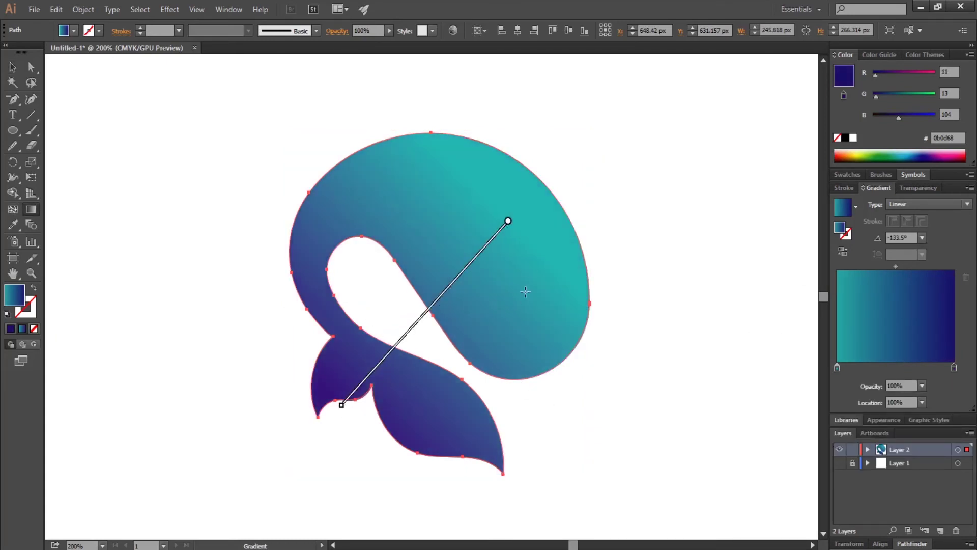
{"action": "left_click_drag", "start_coordinate": [543, 259], "coordinate": [352, 350]}
{"action": "left_click_drag", "start_coordinate": [465, 292], "coordinate": [461, 291]}
{"action": "left_click_drag", "start_coordinate": [544, 262], "coordinate": [553, 261]}
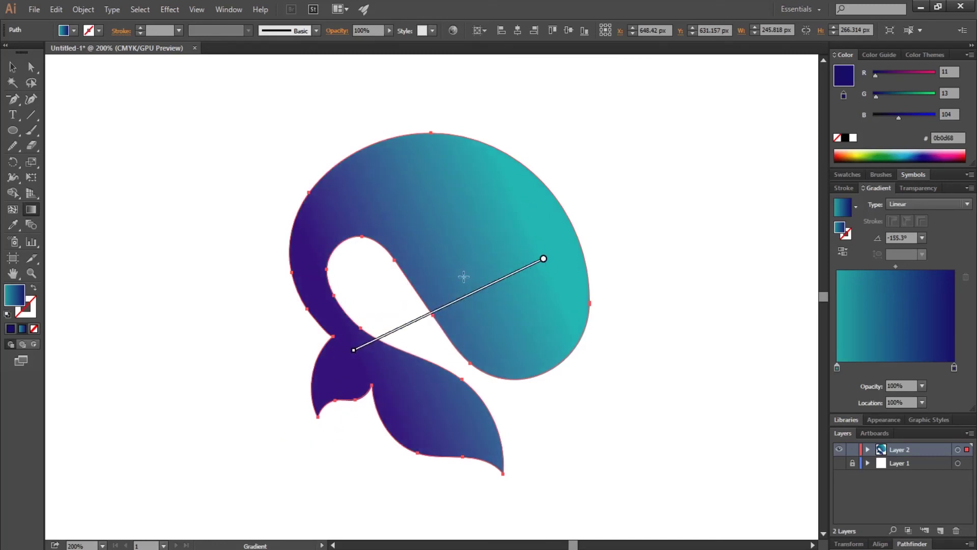
{"action": "left_click_drag", "start_coordinate": [498, 207], "coordinate": [423, 310]}
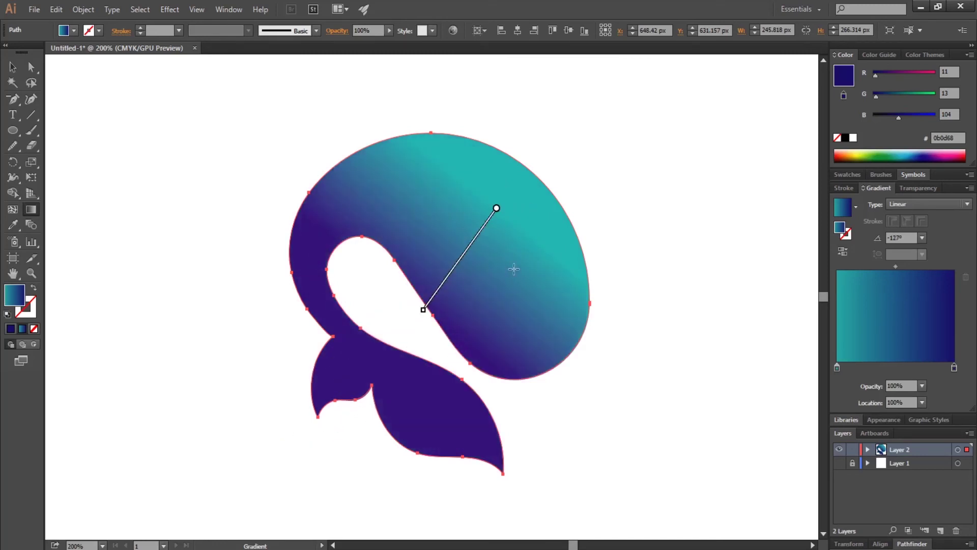
{"action": "left_click_drag", "start_coordinate": [507, 248], "coordinate": [313, 409]}
{"action": "key", "text": "v"}
{"action": "left_click", "coordinate": [637, 426]}
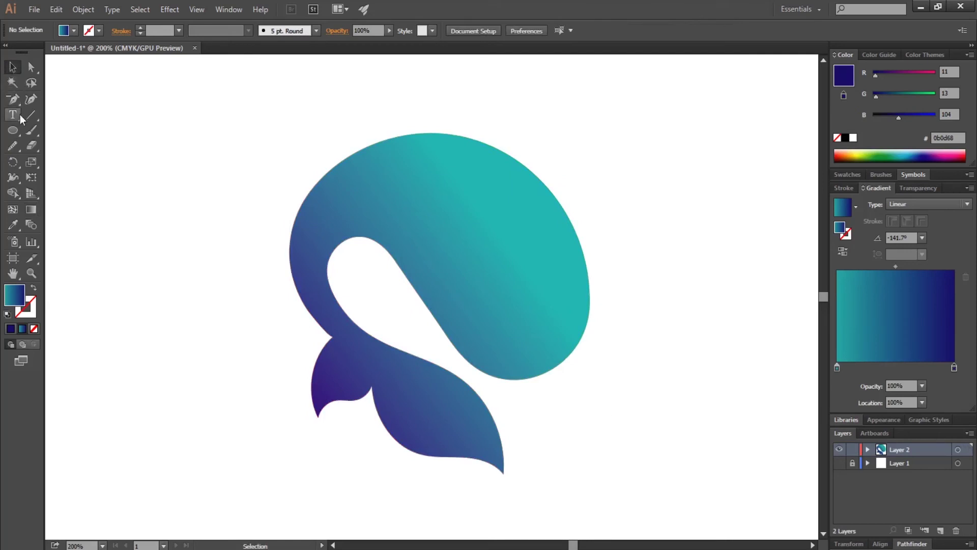
Draw a closed Pen path overlapping the upper edge of the lower tail fin.
{"action": "left_click", "coordinate": [13, 101]}
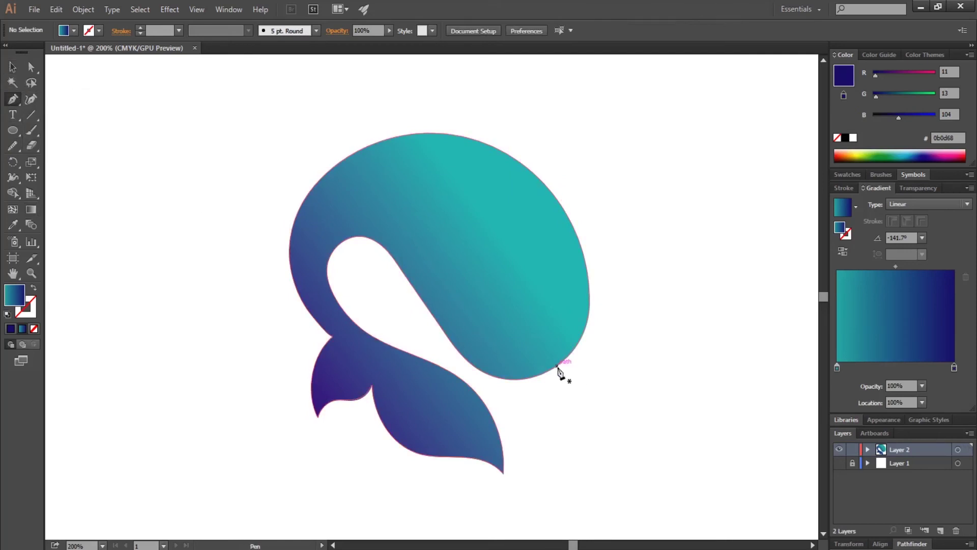
{"action": "left_click", "coordinate": [366, 332]}
{"action": "left_click", "coordinate": [491, 410]}
{"action": "left_click", "coordinate": [503, 474]}
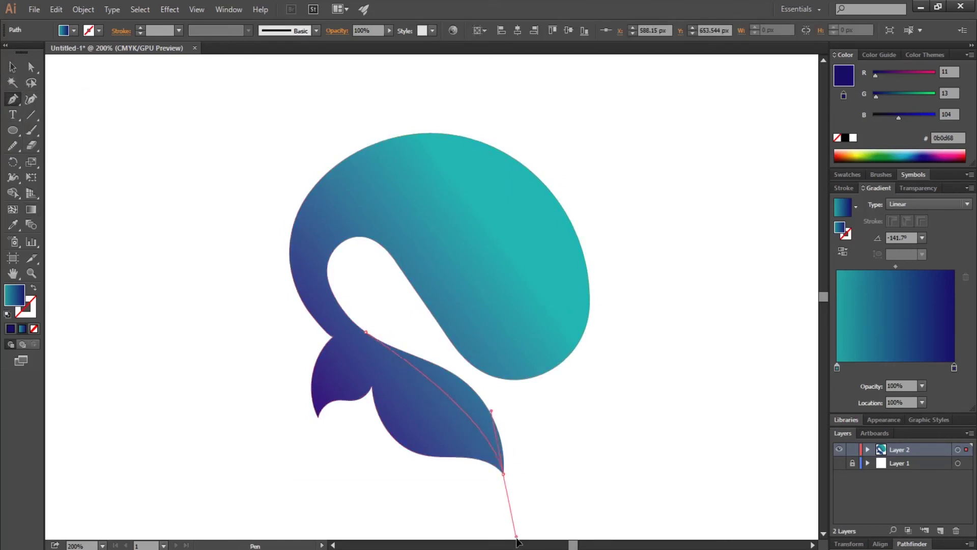
{"action": "mouse_move", "coordinate": [516, 539]}
{"action": "left_mouse_down"}
{"action": "mouse_move", "coordinate": [506, 283]}
{"action": "mouse_move", "coordinate": [543, 303]}
{"action": "left_mouse_up"}
{"action": "key", "text": "ctrl+z"}
{"action": "scroll", "coordinate": [524, 277], "scroll_direction": "up", "scroll_amount": 3}
{"action": "left_click_drag", "start_coordinate": [453, 203], "coordinate": [490, 215]}
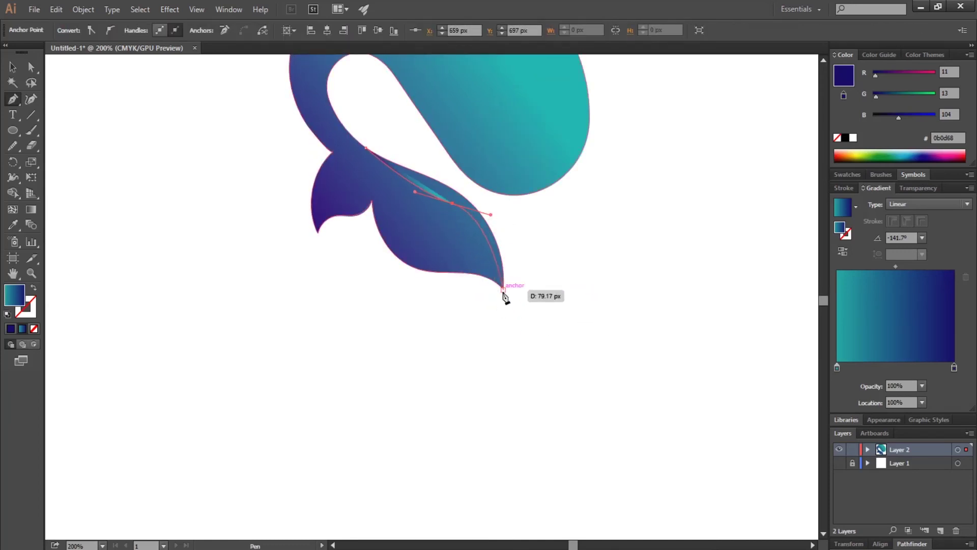
{"action": "left_click", "coordinate": [503, 289]}
{"action": "left_click", "coordinate": [571, 255]}
{"action": "left_click", "coordinate": [365, 148]}
{"action": "scroll", "coordinate": [366, 153], "scroll_direction": "up", "scroll_amount": 4}
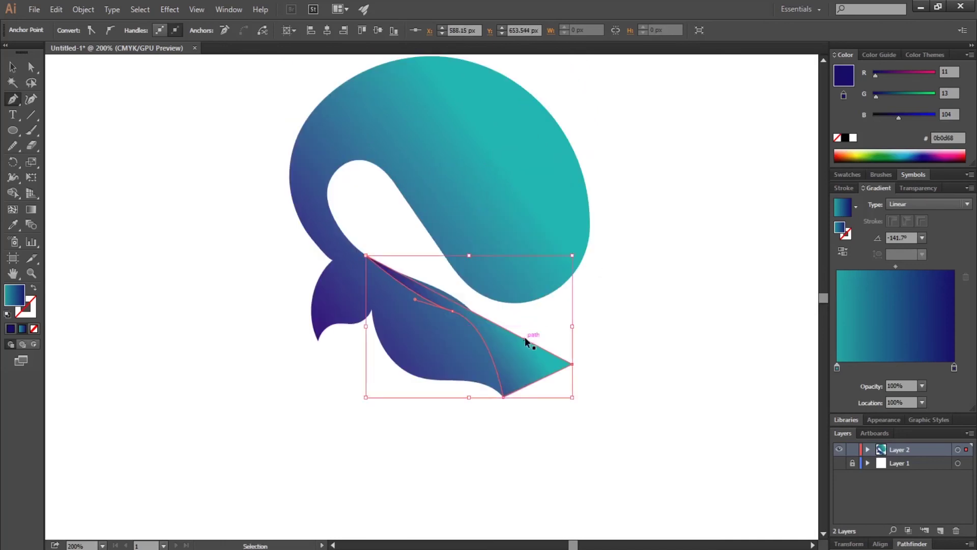
Trim away the part of the new shape sticking out past the fin with Shape Builder.
{"action": "key", "text": "v"}
{"action": "left_click", "coordinate": [332, 125], "text": "shift"}
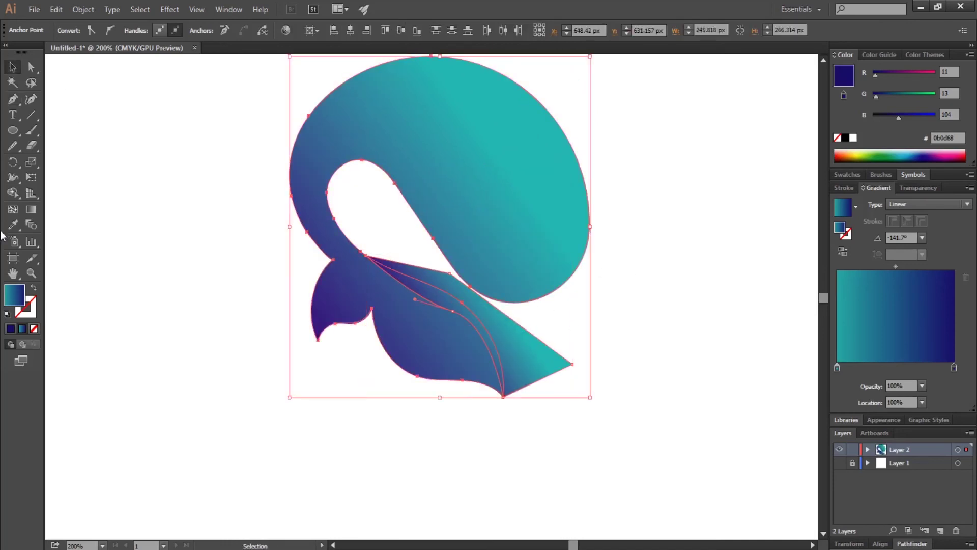
{"action": "left_click", "coordinate": [13, 192]}
{"action": "left_click", "coordinate": [519, 338], "text": "alt"}
{"action": "key", "text": "v"}
Pull an anchor on the trimmed sliver to reshape its curve.
{"action": "left_click", "coordinate": [421, 305]}
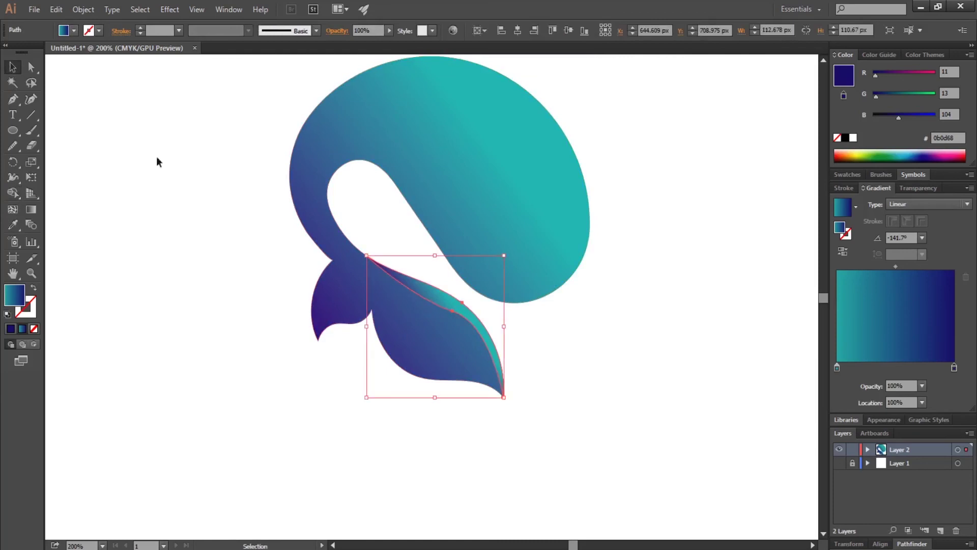
{"action": "key", "text": "a"}
{"action": "left_click_drag", "start_coordinate": [452, 310], "coordinate": [444, 305]}
{"action": "scroll", "coordinate": [480, 327], "scroll_direction": "up", "scroll_amount": 3}
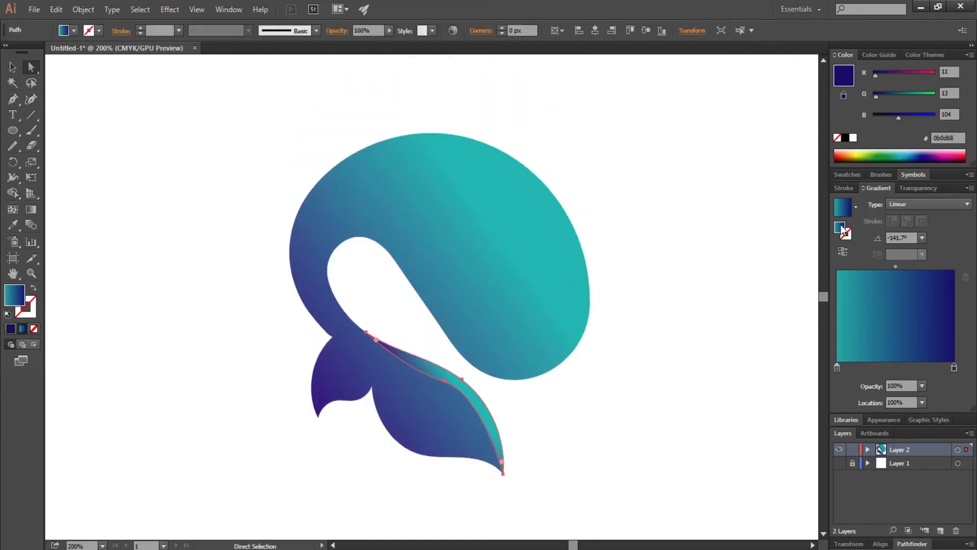
Try Multiply, Darken, Lighten and Screen on the sliver, settling on Color Dodge blending.
{"action": "left_click", "coordinate": [908, 192]}
{"action": "left_click", "coordinate": [860, 203]}
{"action": "left_click", "coordinate": [876, 248]}
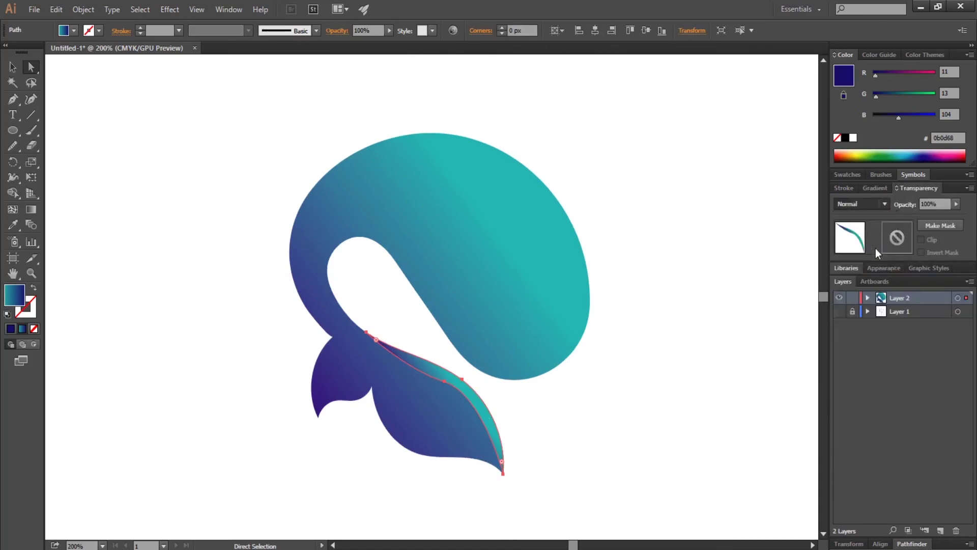
{"action": "left_click", "coordinate": [882, 204]}
{"action": "left_click", "coordinate": [871, 235]}
{"action": "left_click", "coordinate": [755, 346]}
{"action": "key", "text": "ctrl+z"}
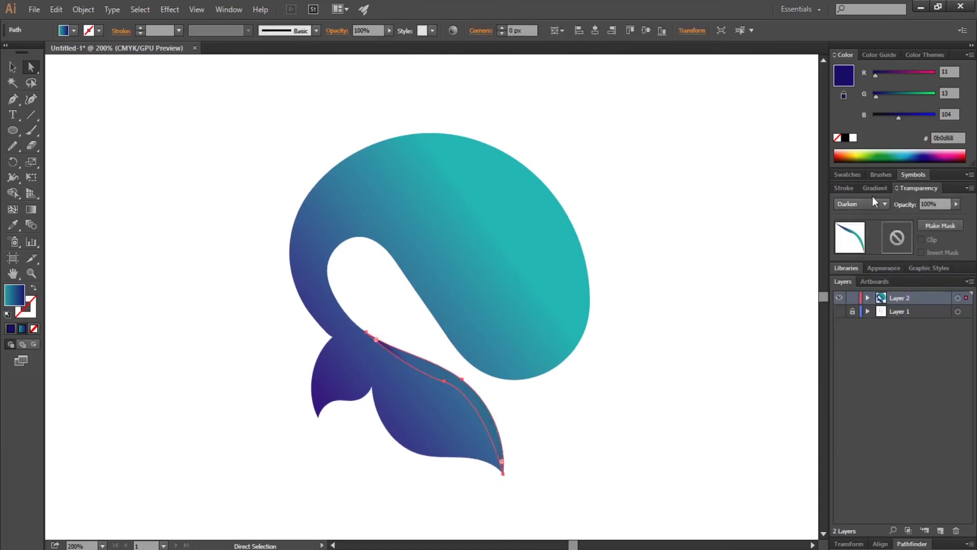
{"action": "left_click", "coordinate": [865, 203]}
{"action": "left_click", "coordinate": [855, 280]}
{"action": "left_click", "coordinate": [861, 204]}
{"action": "left_click", "coordinate": [860, 295]}
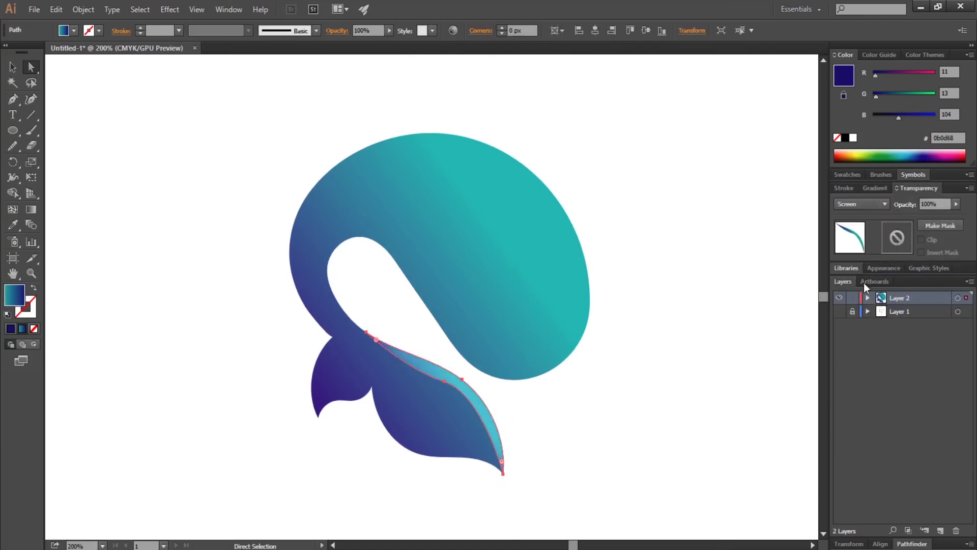
{"action": "left_click", "coordinate": [881, 205]}
{"action": "left_click", "coordinate": [866, 309]}
{"action": "left_click", "coordinate": [753, 365]}
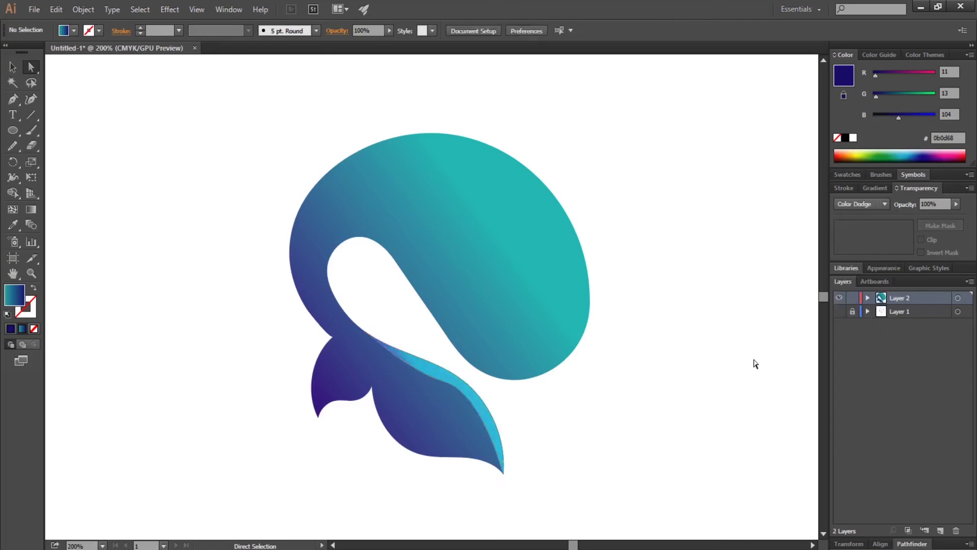
Drag the sliver's middle anchor to thin the highlight stripe.
{"action": "left_click", "coordinate": [444, 381]}
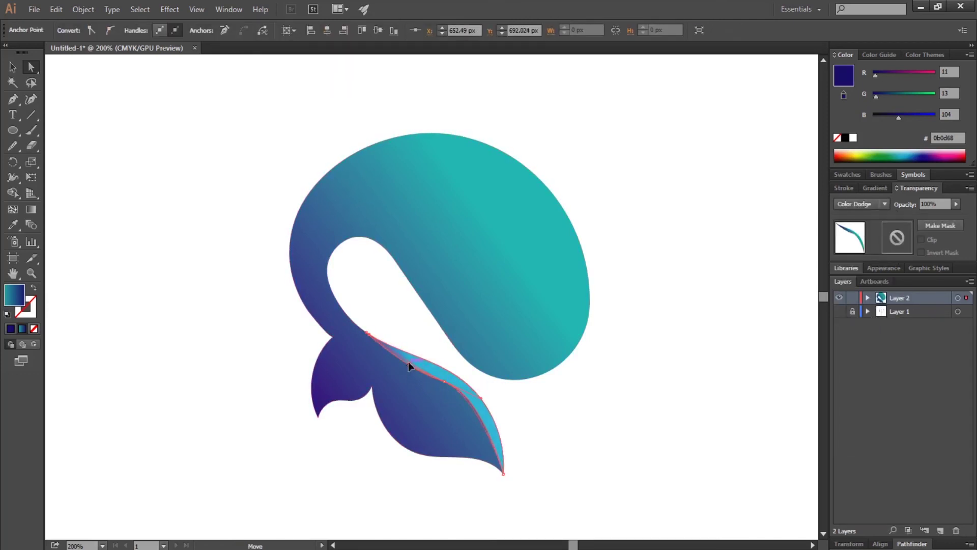
{"action": "left_click", "coordinate": [585, 418]}
{"action": "left_click", "coordinate": [444, 381]}
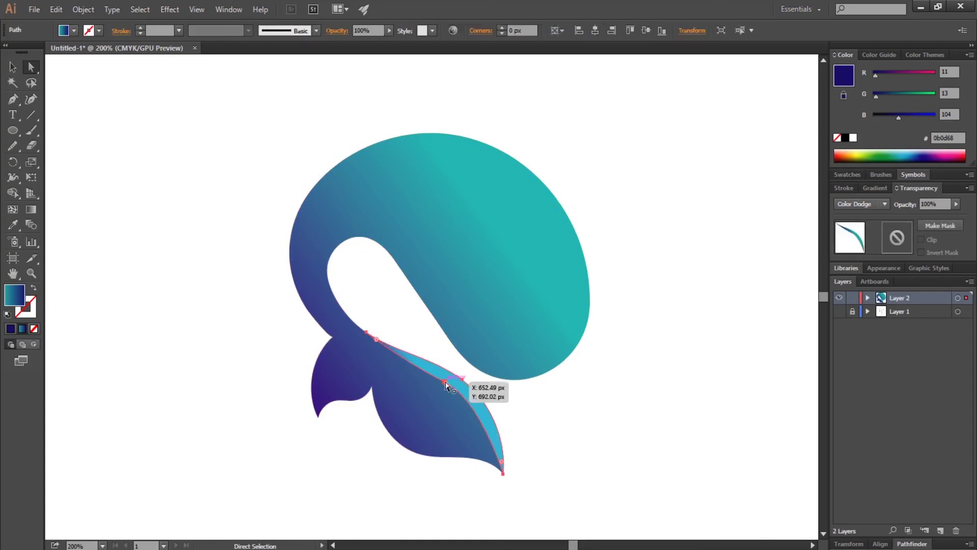
{"action": "left_click_drag", "start_coordinate": [446, 386], "coordinate": [455, 387]}
{"action": "left_click", "coordinate": [607, 410]}
{"action": "scroll", "coordinate": [591, 441], "scroll_direction": "up", "scroll_amount": 1}
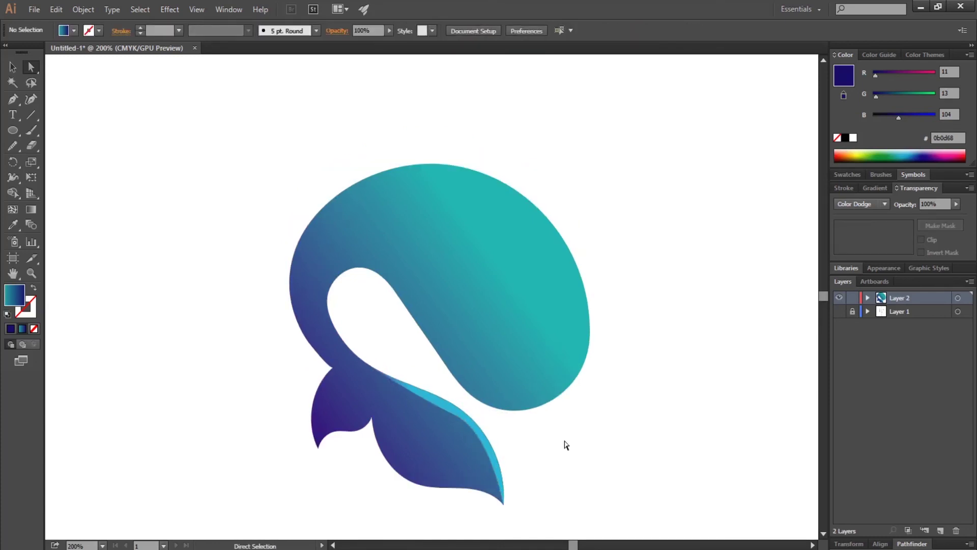
{"action": "left_click", "coordinate": [13, 100]}
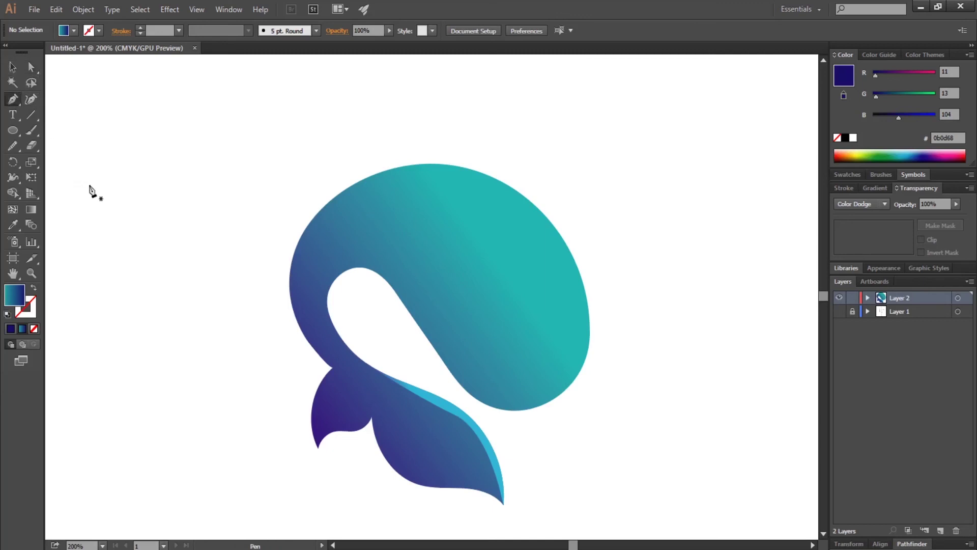
Draw a closed Pen path along the upper inner edge of the curl opening.
{"action": "left_click", "coordinate": [390, 284]}
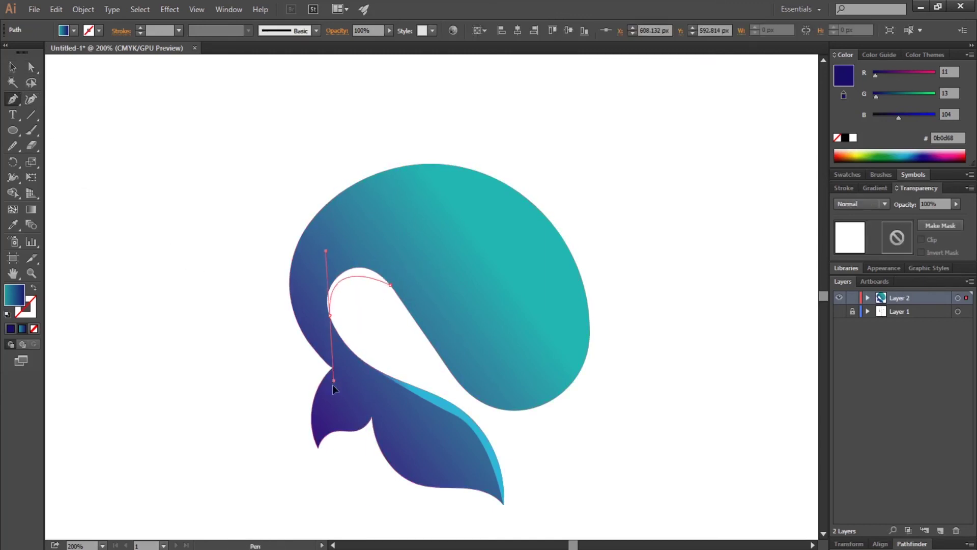
{"action": "left_click_drag", "start_coordinate": [343, 258], "coordinate": [331, 263]}
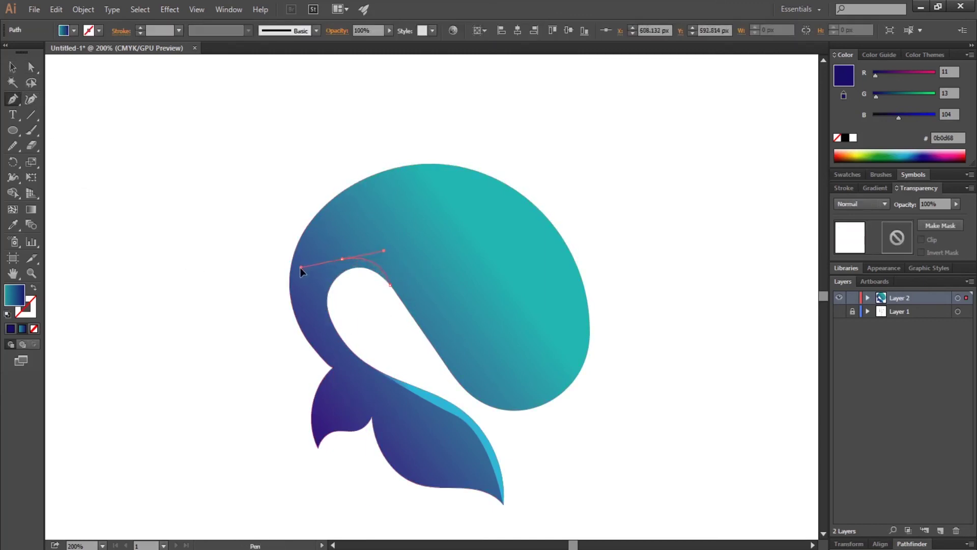
{"action": "left_click", "coordinate": [332, 320]}
{"action": "left_click", "coordinate": [363, 319]}
{"action": "left_click_drag", "start_coordinate": [390, 286], "coordinate": [391, 292]}
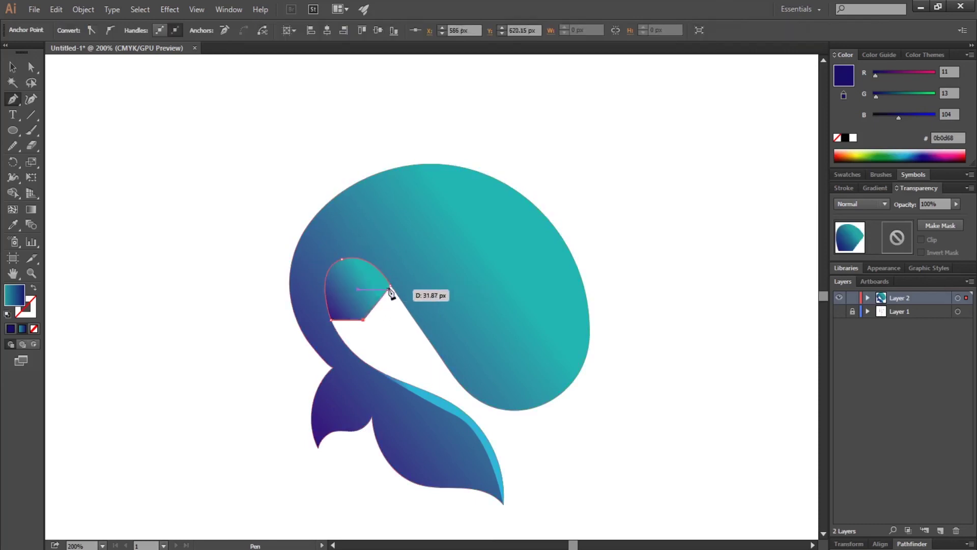
Select the artwork and remove the piece filling the curl opening with Shape Builder.
{"action": "key", "text": "v"}
{"action": "left_click", "coordinate": [463, 234], "text": "shift"}
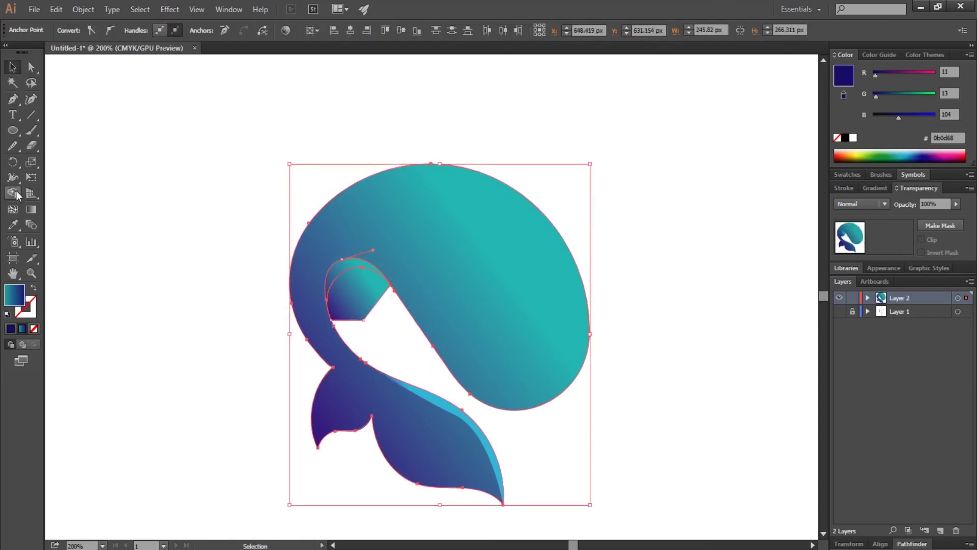
{"action": "left_click", "coordinate": [13, 194]}
{"action": "left_click", "coordinate": [339, 305], "text": "alt"}
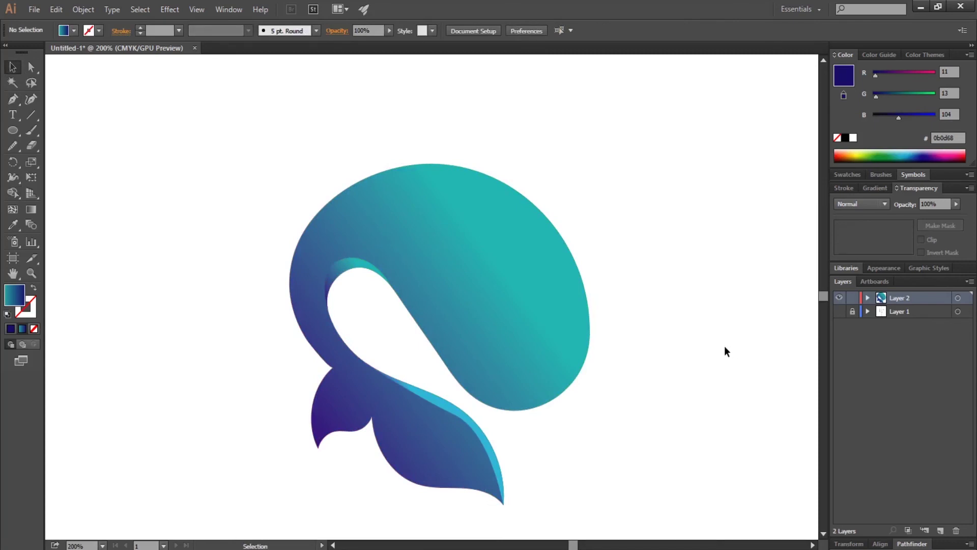